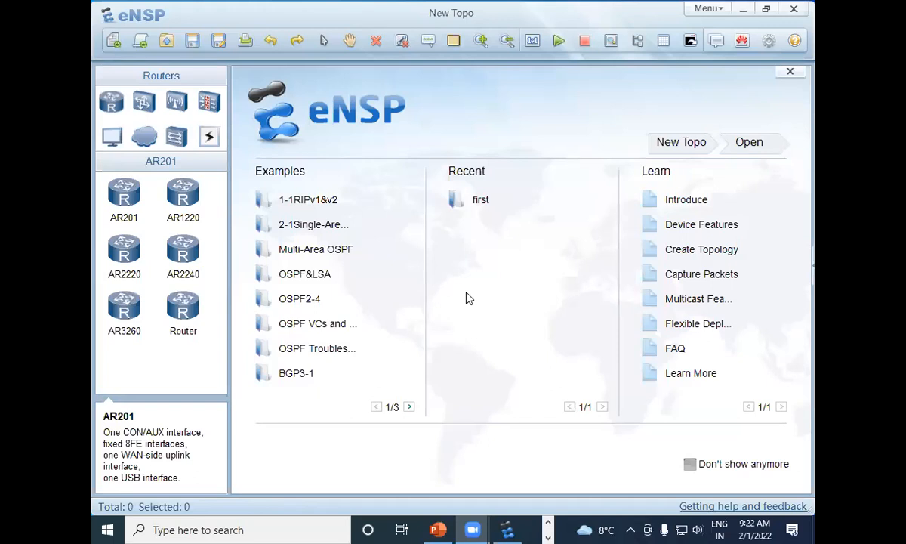
Step: Place two PC end devices side by side on the topology canvas
click(117, 137)
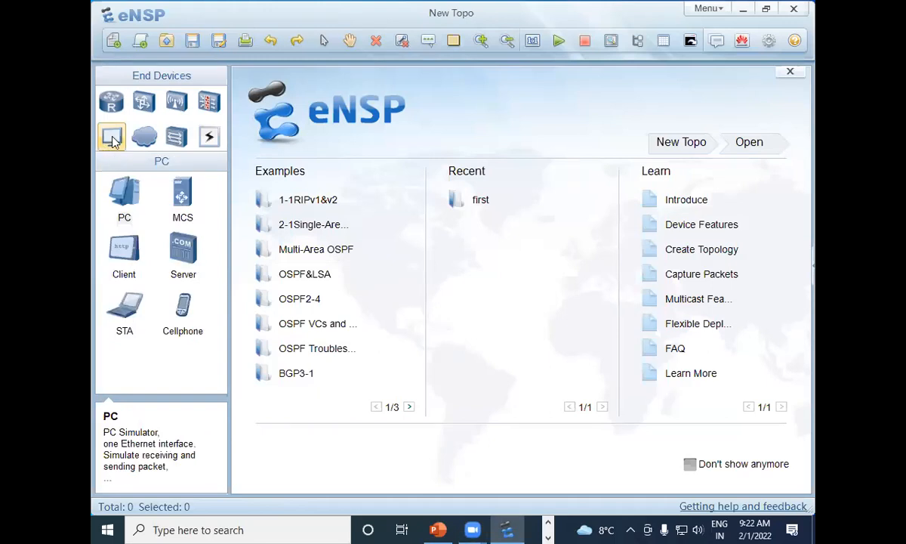
click(125, 194)
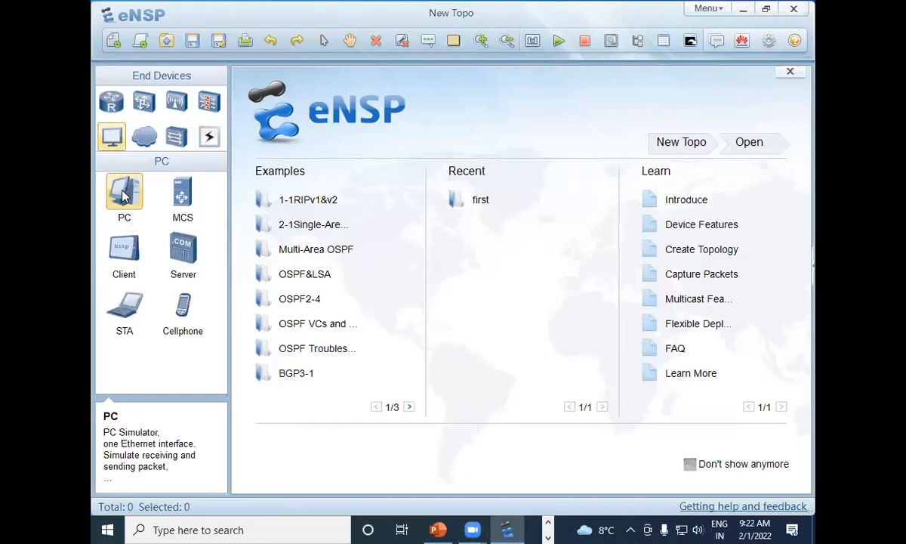
click(386, 203)
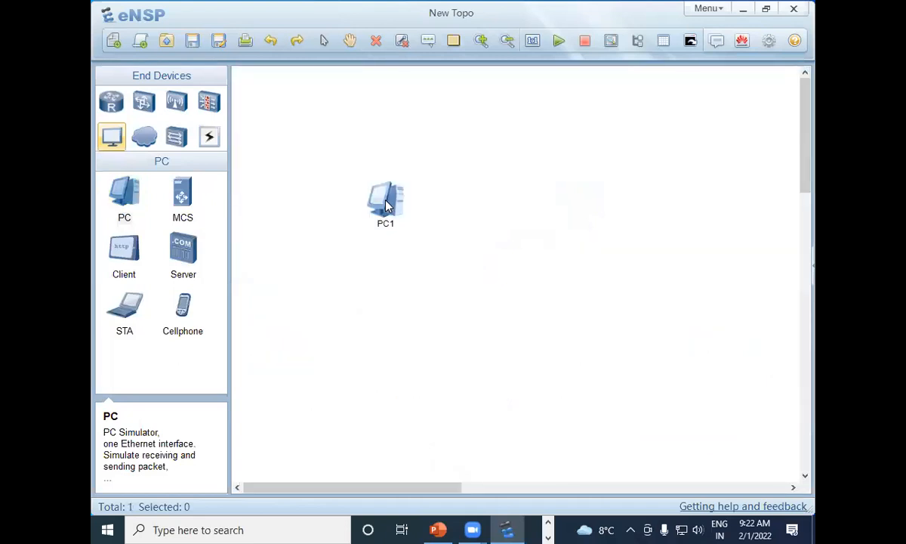
click(119, 187)
click(593, 205)
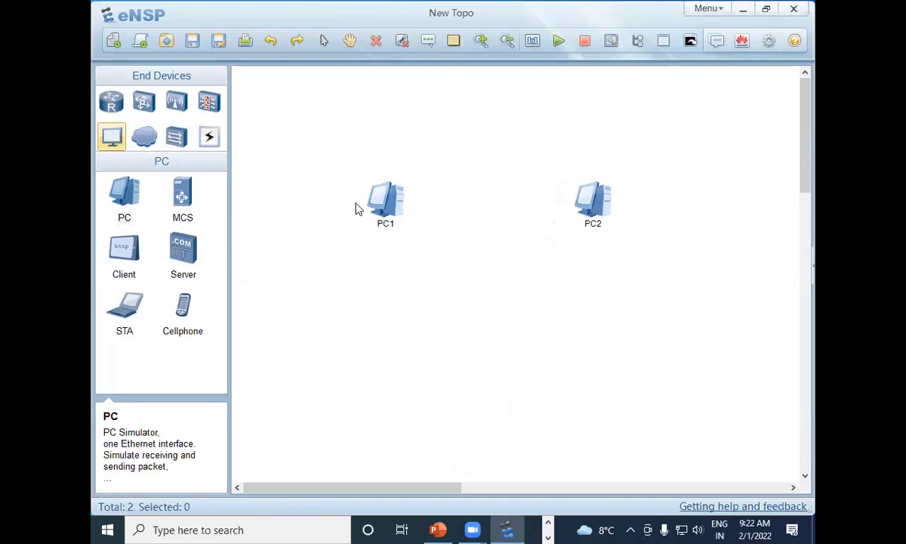
Step: Connect PC1 and PC2 with a copper cable between their Ethernet 0/0/1 ports and move both port labels below the cable
click(389, 211)
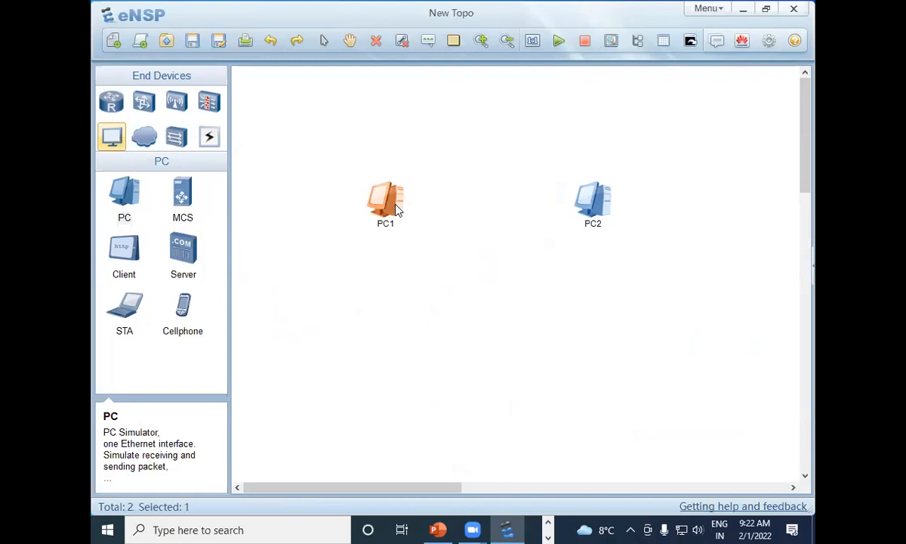
click(209, 138)
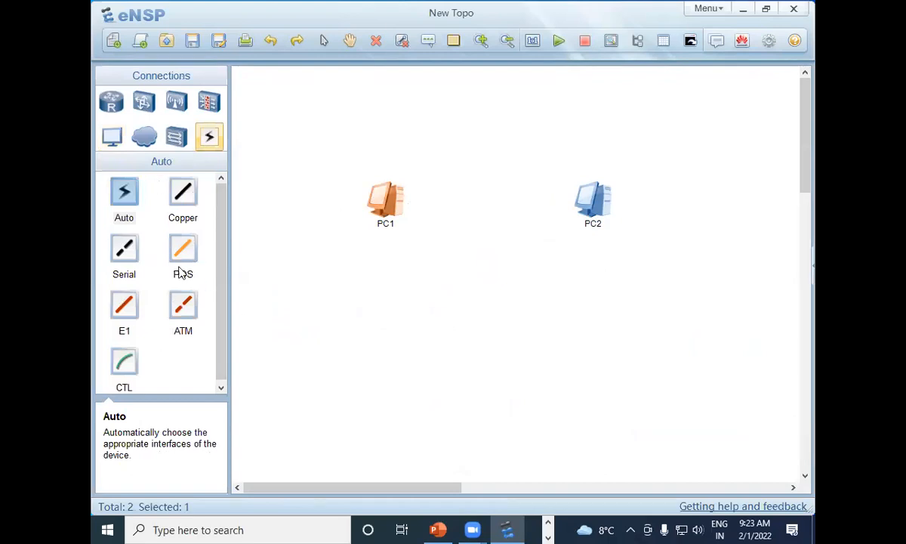
click(185, 195)
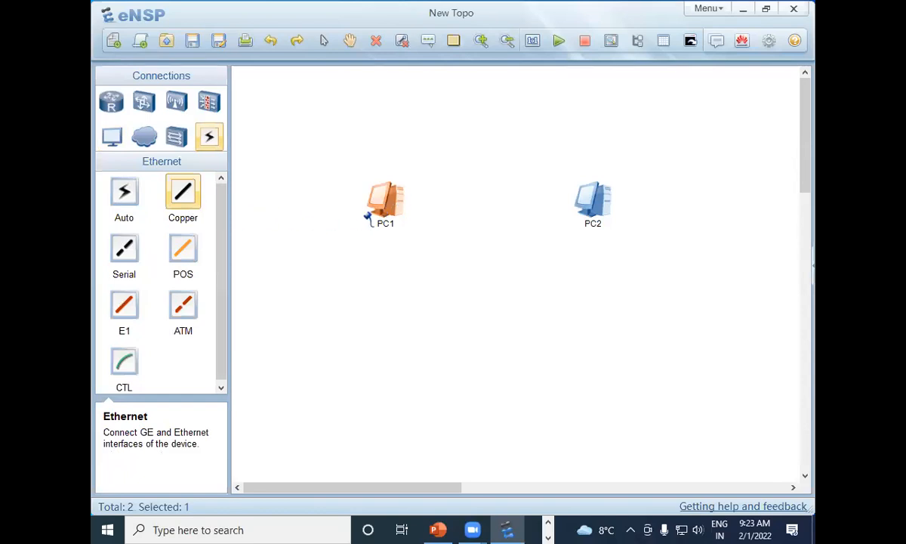
click(392, 200)
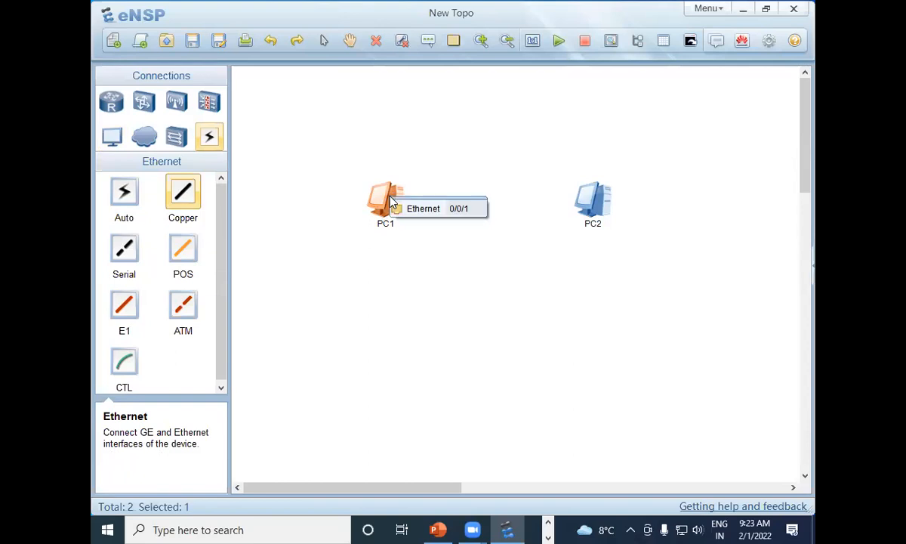
click(459, 215)
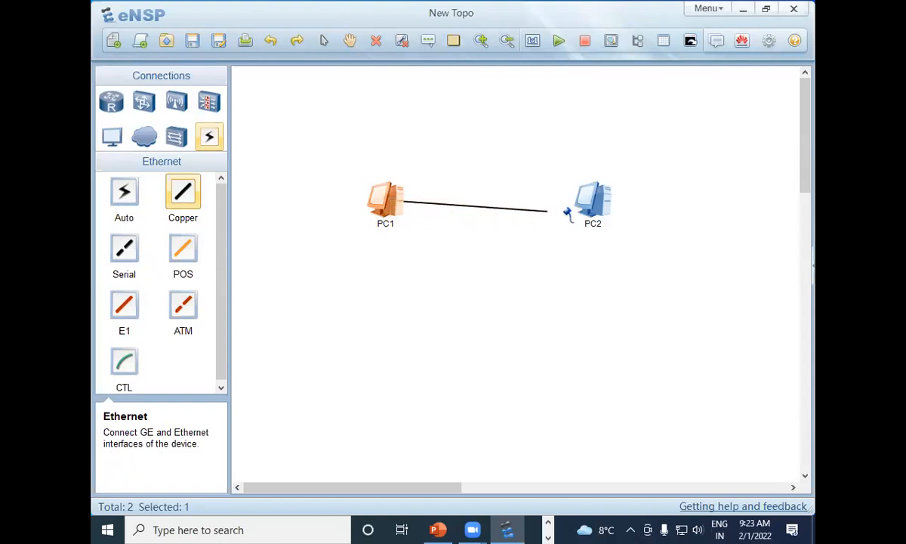
click(591, 206)
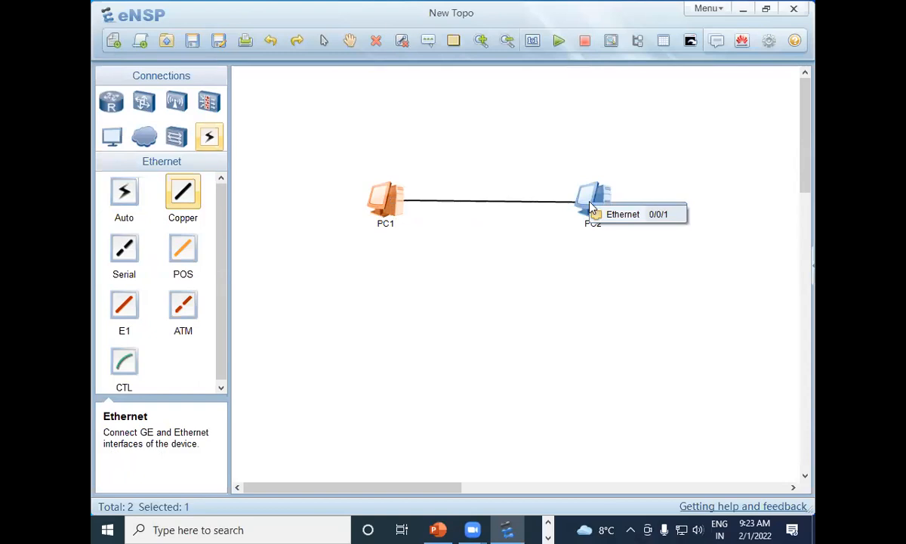
click(623, 215)
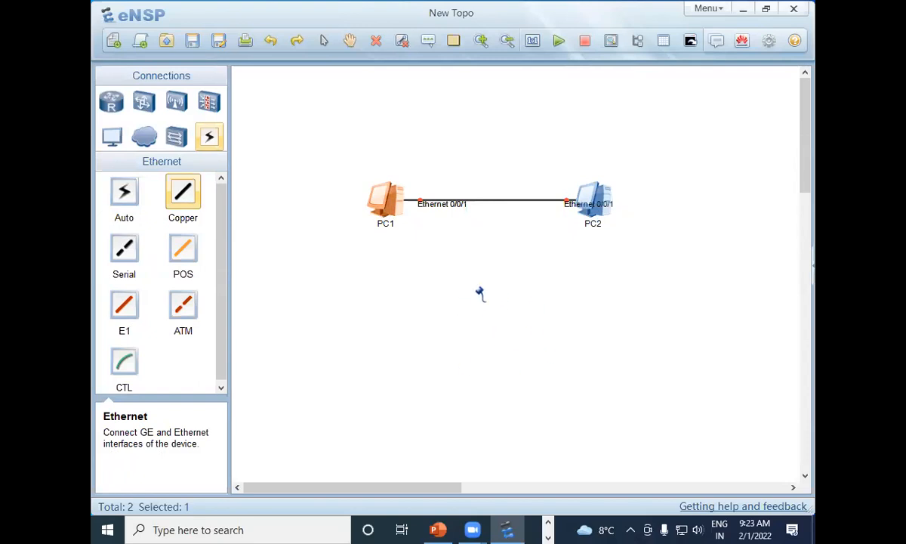
right_click(448, 271)
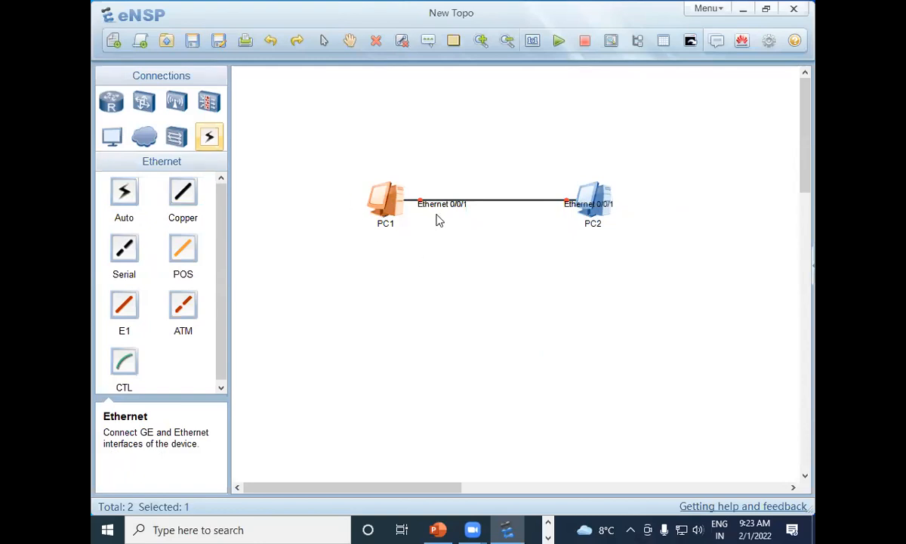
mouse_move(445, 209)
mouse_down()
mouse_move(420, 234)
mouse_move(438, 226)
mouse_up()
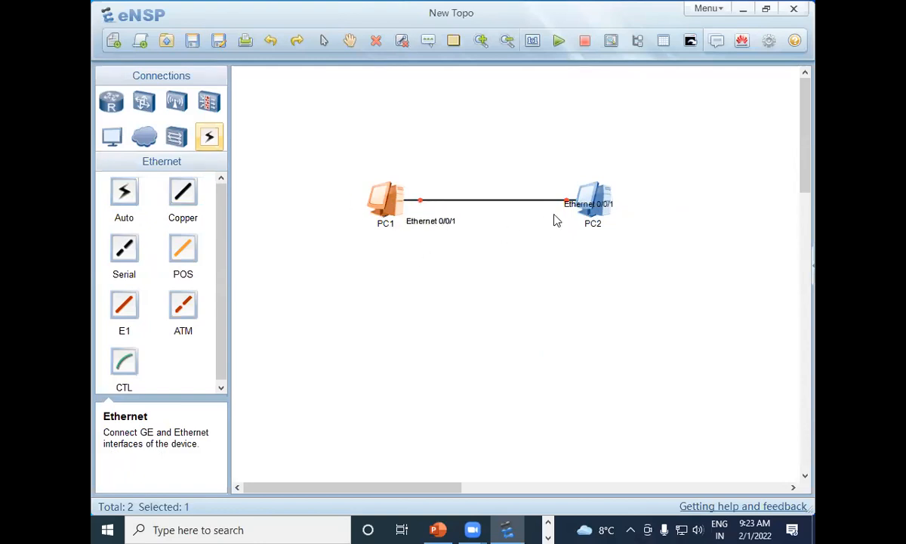
drag(567, 204, 556, 233)
Step: Select both PCs and start them
drag(352, 152, 640, 263)
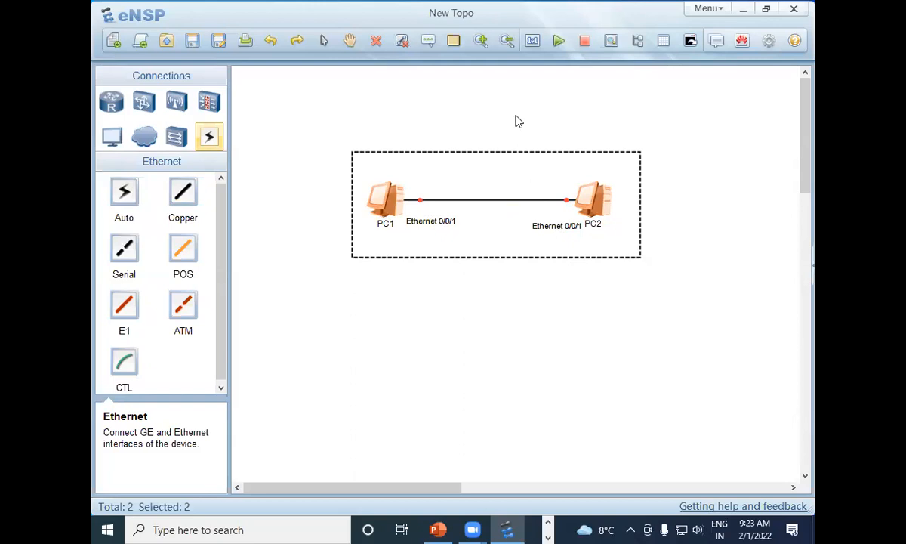
click(558, 42)
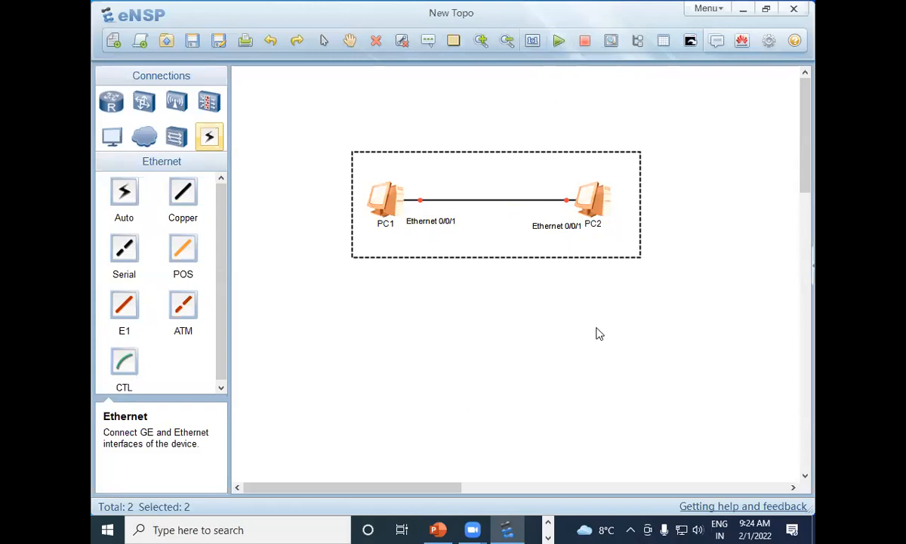
click(348, 281)
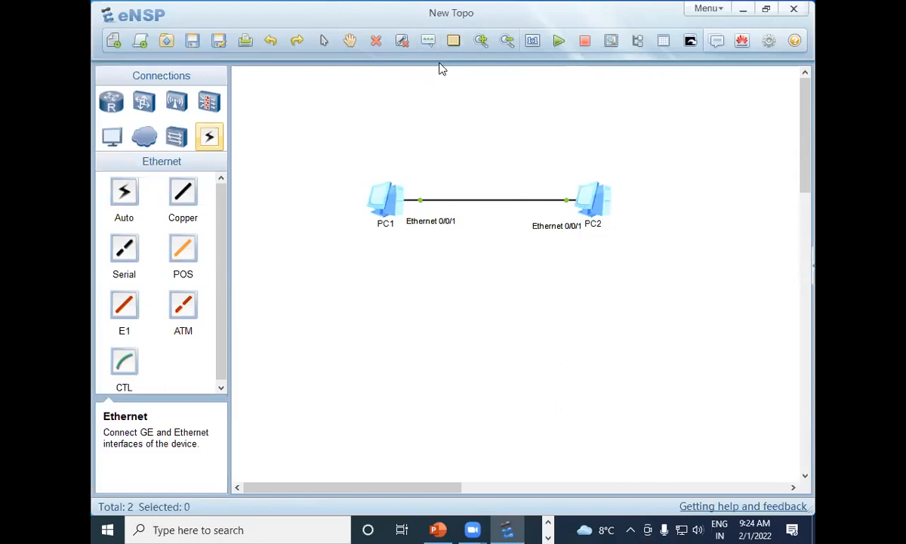
Step: Add the text note 172.10.10.1 below PC1
click(428, 42)
click(370, 250)
text(172.10.10.1)
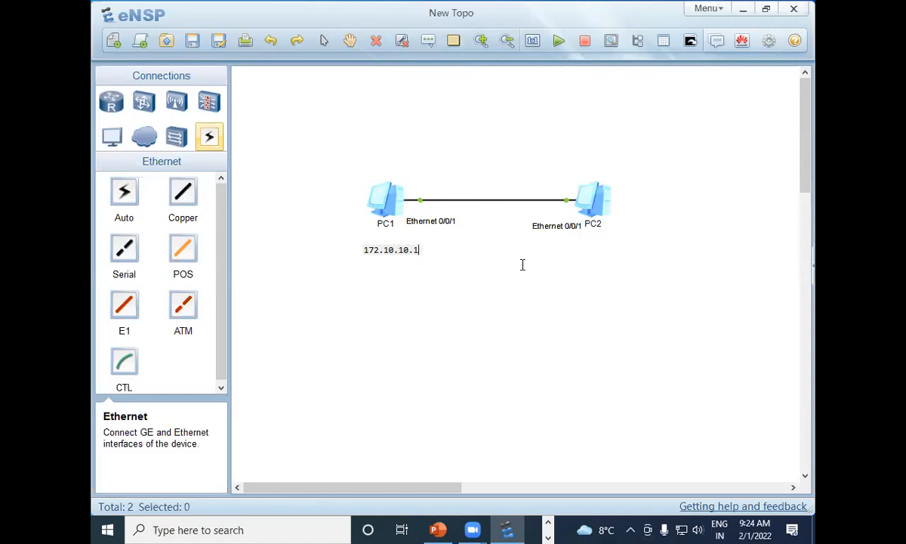
click(404, 310)
Step: Add the text note 172.10.10.2 centred below PC2 and nudge PC2's port label away from its name
click(428, 41)
click(575, 258)
text(172.10.10)
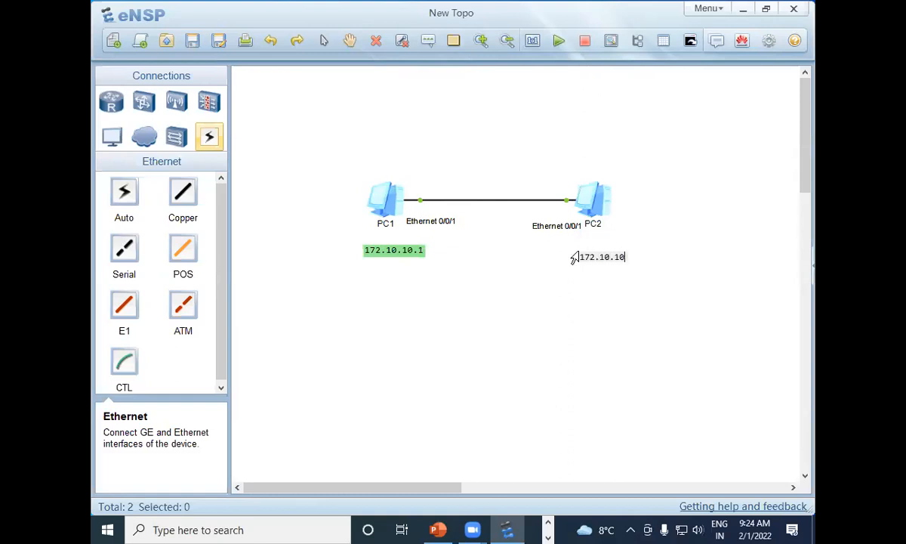
text(.2)
click(683, 204)
drag(609, 258, 595, 251)
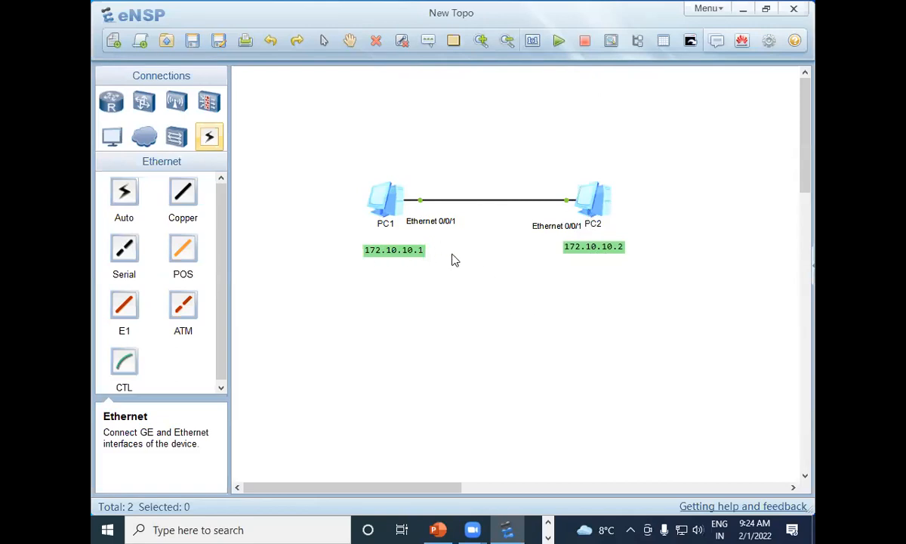
drag(560, 234, 557, 231)
Step: Open PC1's configuration, set its host name to PC1 and use static IPv4 addressing
double_click(390, 201)
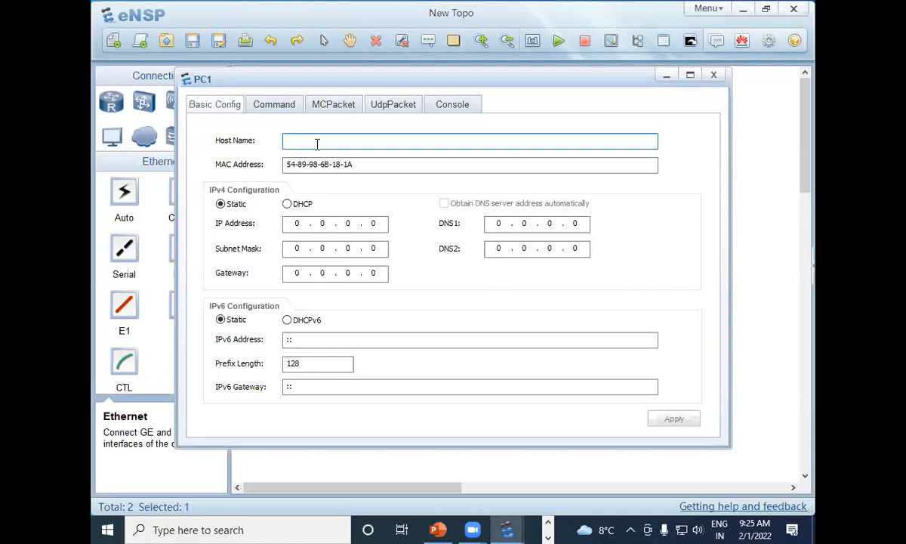
text(PC1)
click(288, 205)
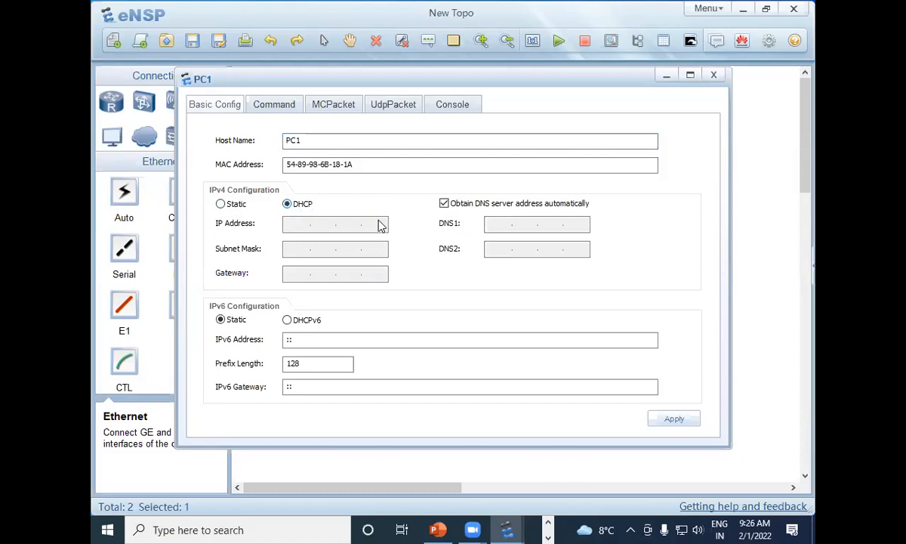
click(221, 204)
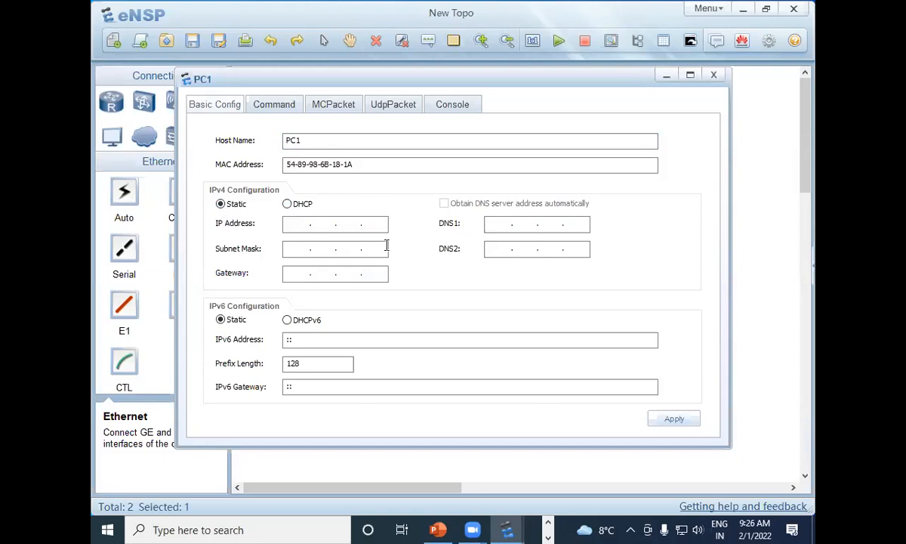
Step: Set PC1's IPv4 address to 172.10.10.1, matching its note on the canvas, and apply the configuration
drag(457, 84, 462, 278)
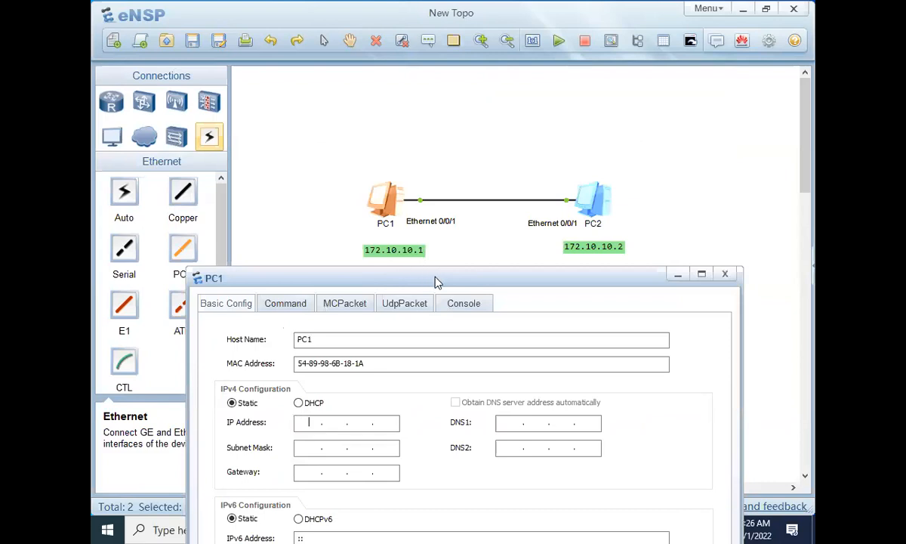
drag(436, 281, 500, 65)
text(172.1..)
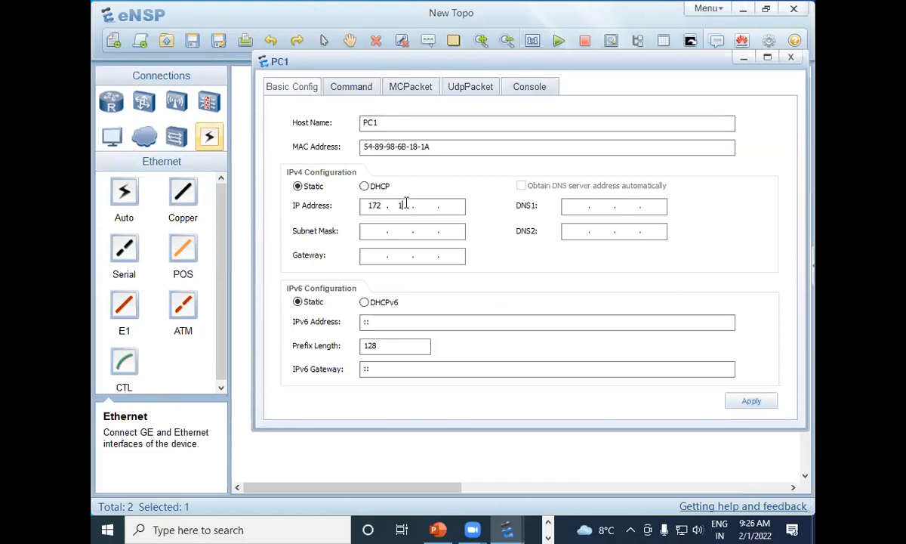
text(0)
text(.10.)
text(10)
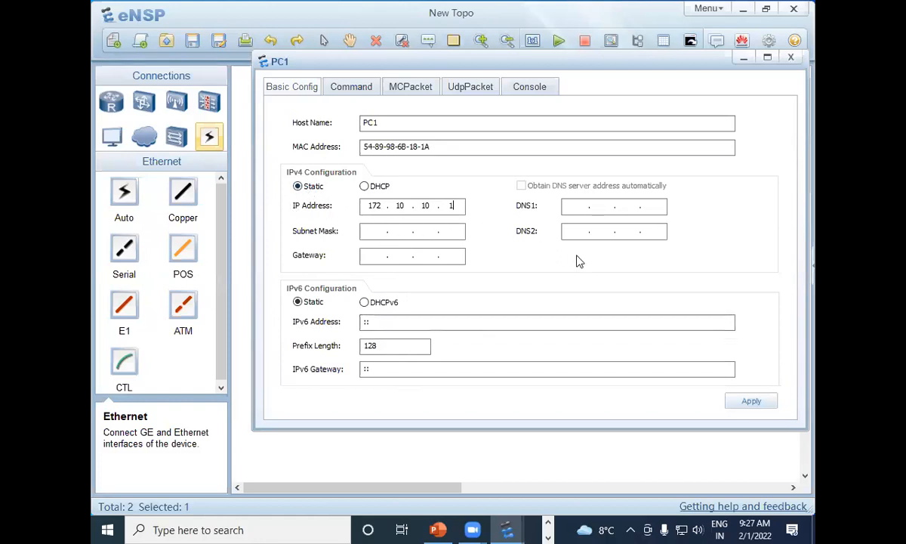
click(749, 402)
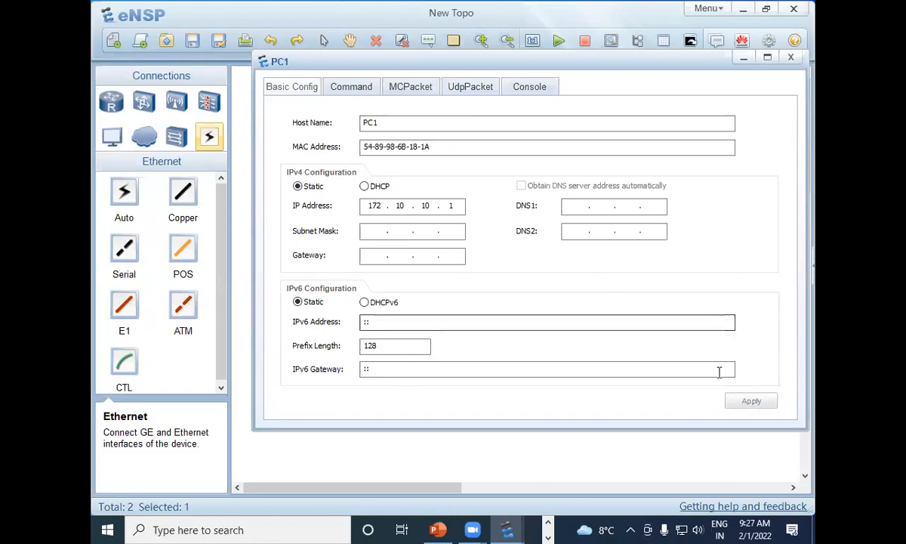
Step: Ping 172.10.10.1 from PC1's command line and minimise the PC1 window
click(352, 92)
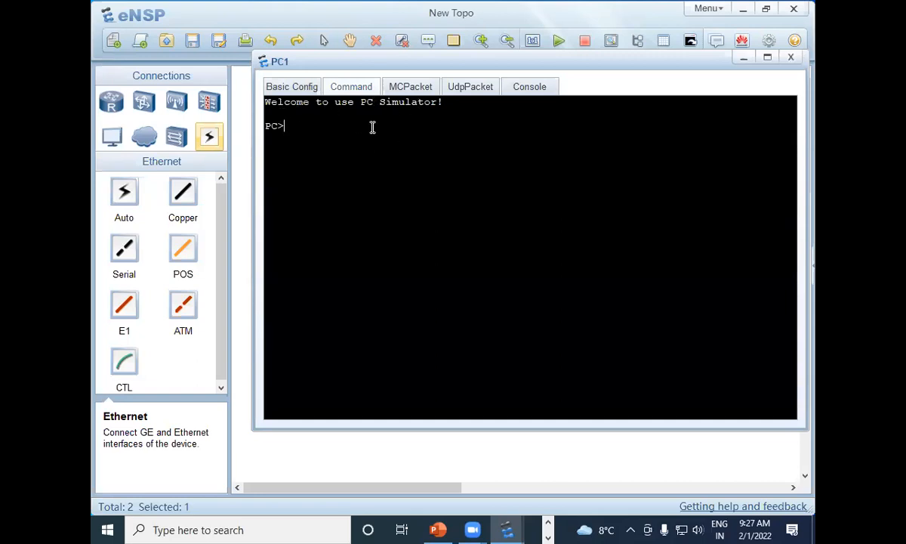
text(ping 172.10.10.1)
key(Return)
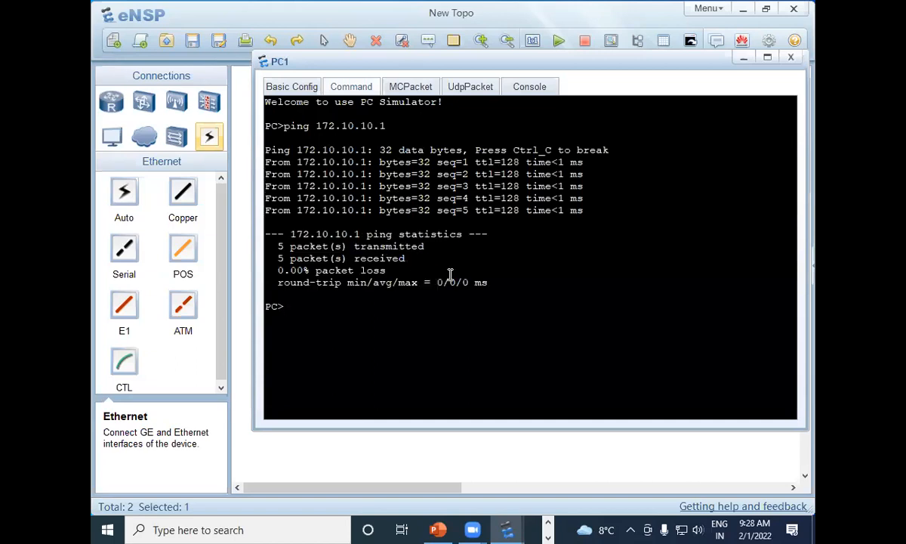
click(742, 57)
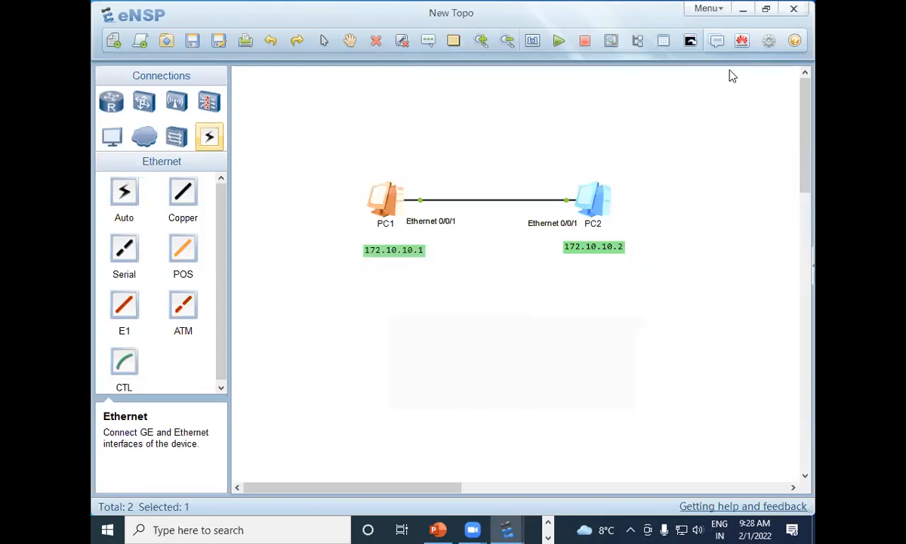
Step: Set PC2's host name to PC2 and its static IPv4 address to 172.10.10.2
double_click(591, 204)
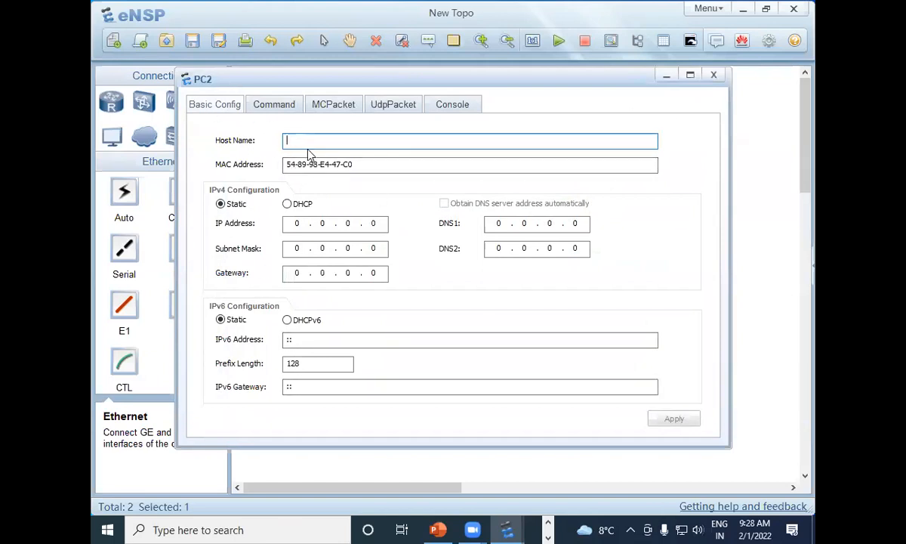
text(P)
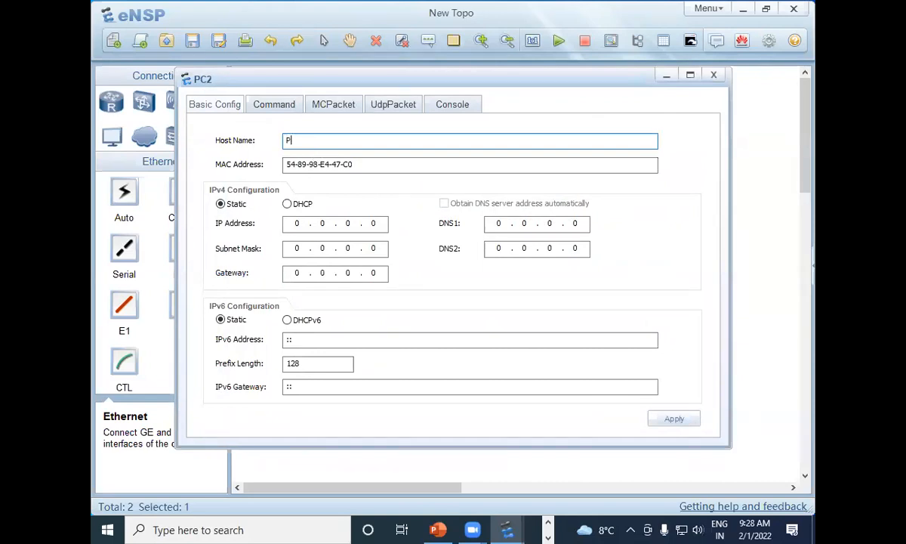
text(C2)
click(301, 224)
key(BackSpace)
text(172 . )
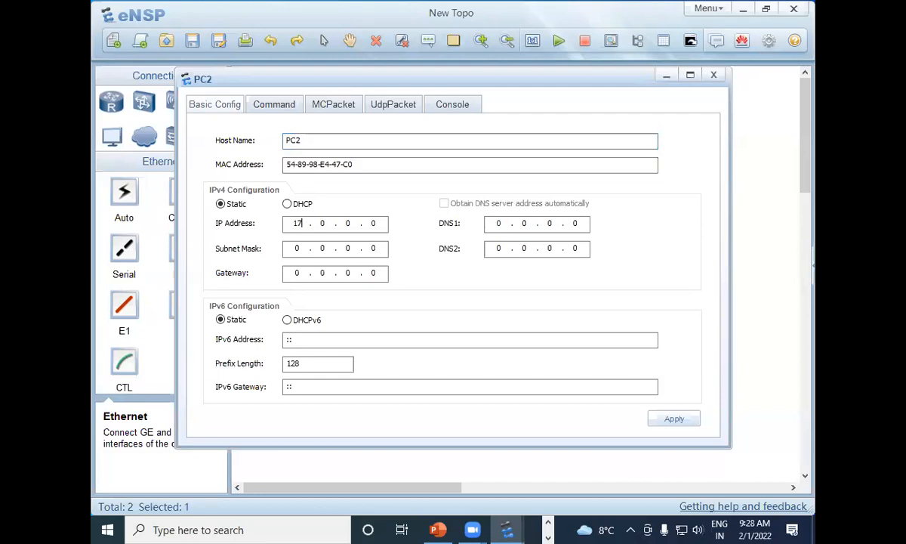
text(10 . 10 . 2)
Step: Ping PC2's own address 172.10.10.2 from its command line
click(270, 105)
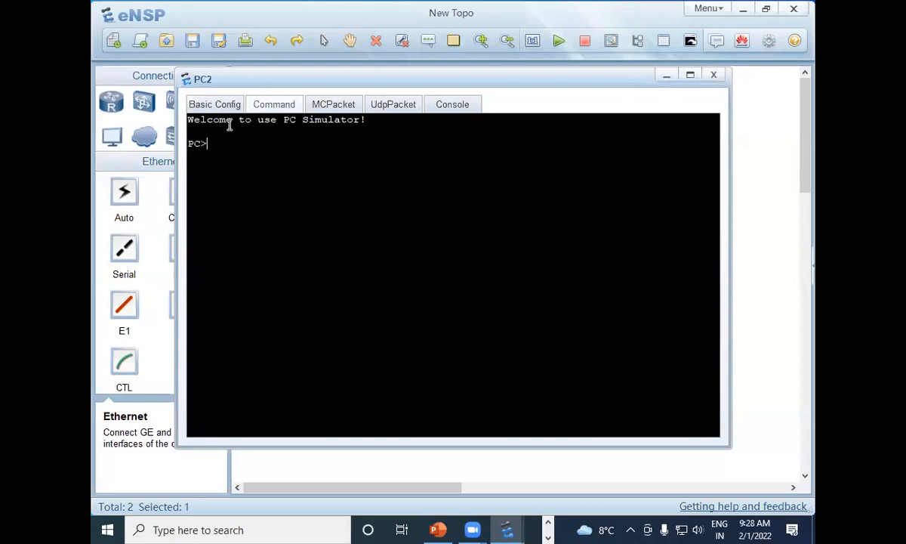
text(ping 172.10.10.2)
key(Return)
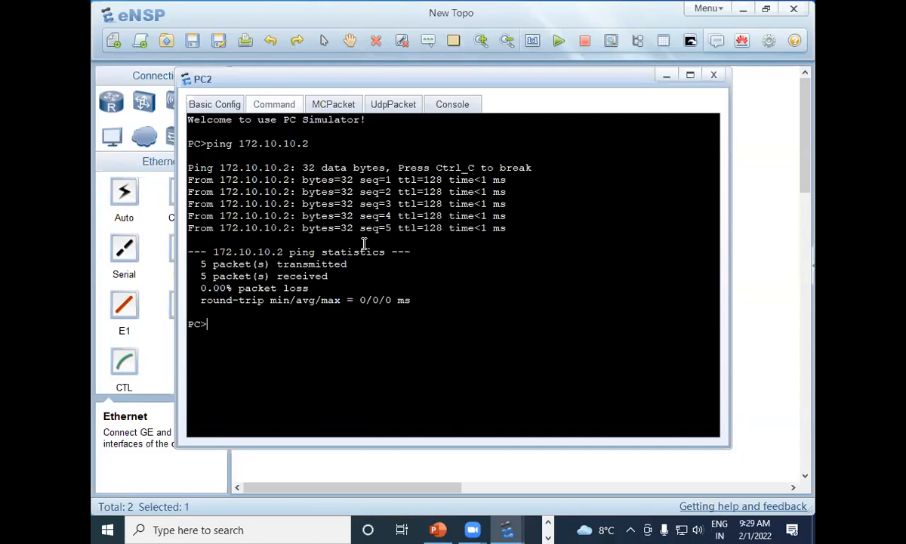
Step: Ping PC1's address 172.10.10.1 from PC2's command line
text(ping)
text(172.10.10.1)
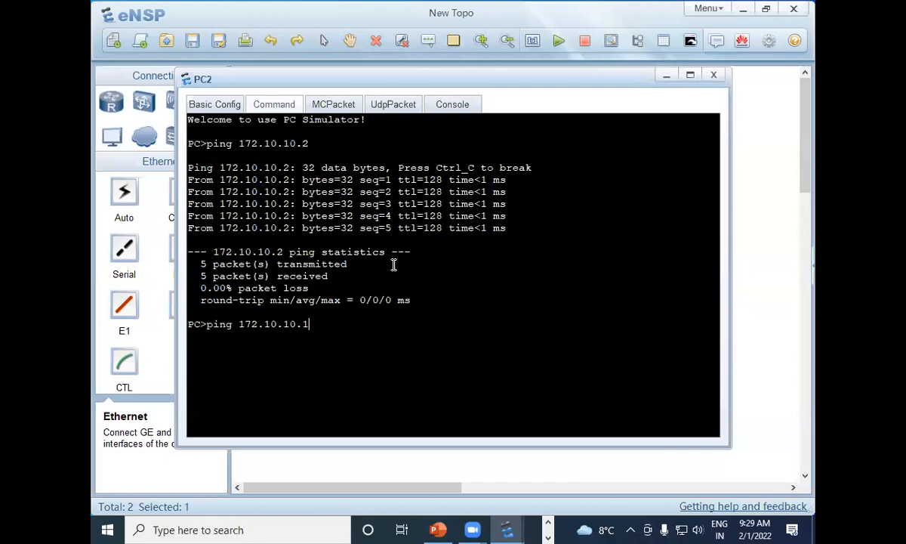
key(Return)
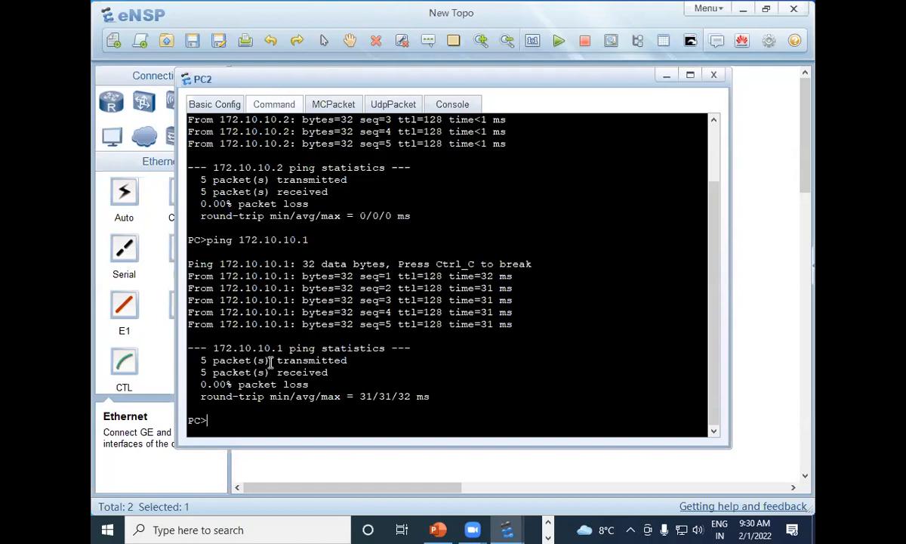
Step: Search Windows for Command Prompt and open it
click(190, 529)
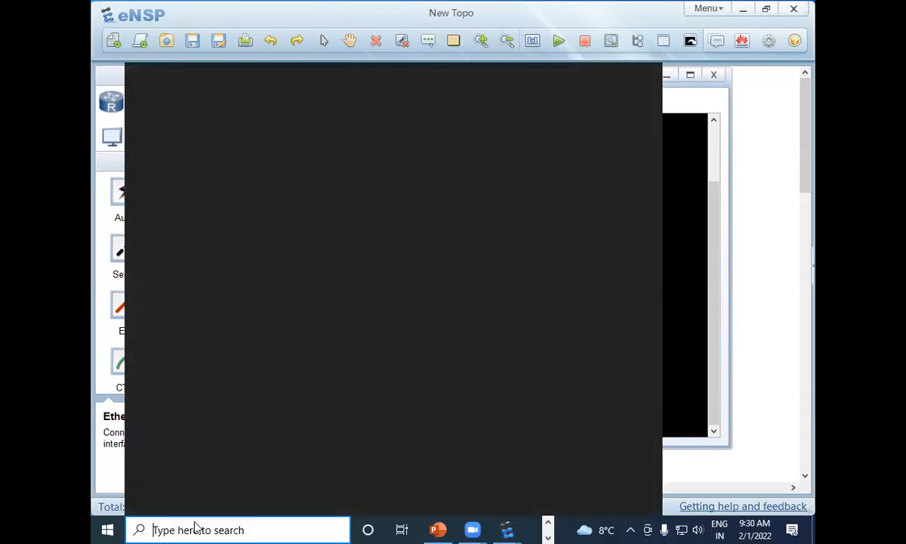
text(co9m)
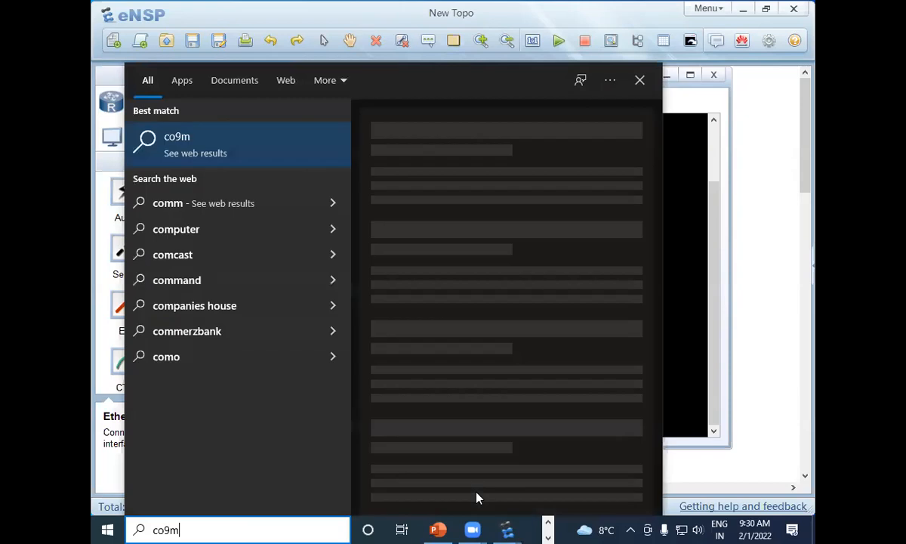
key(BackSpace)
key(BackSpace)
key(BackSpace)
key(BackSpace)
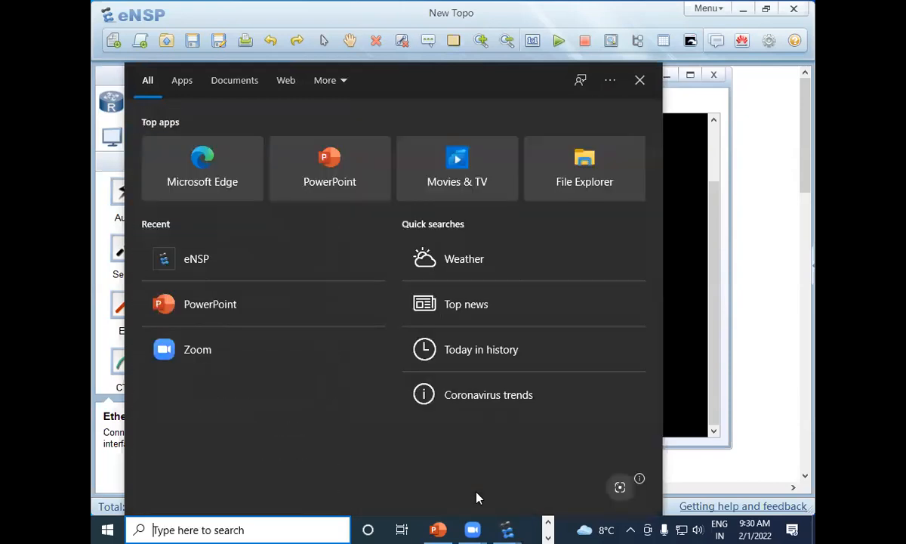
text(co)
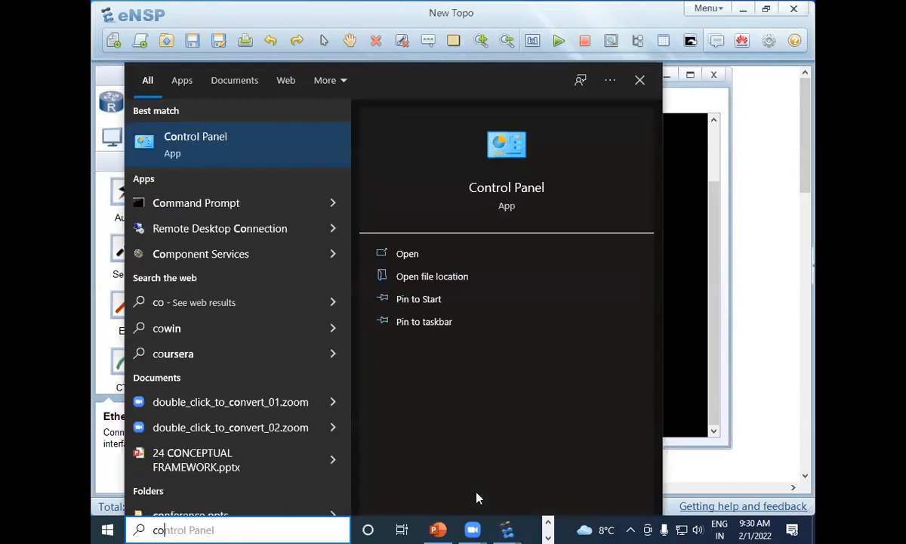
key(Down)
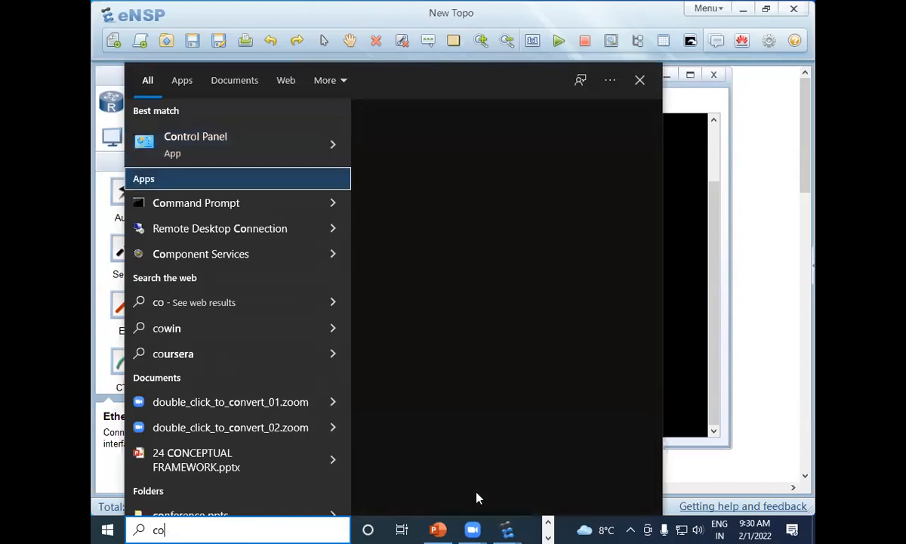
key(Down)
key(Return)
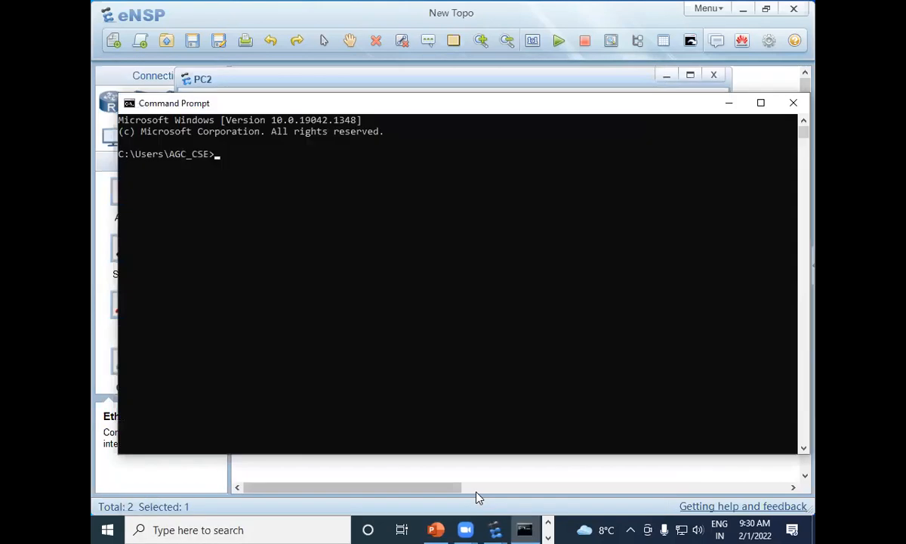
text(ping )
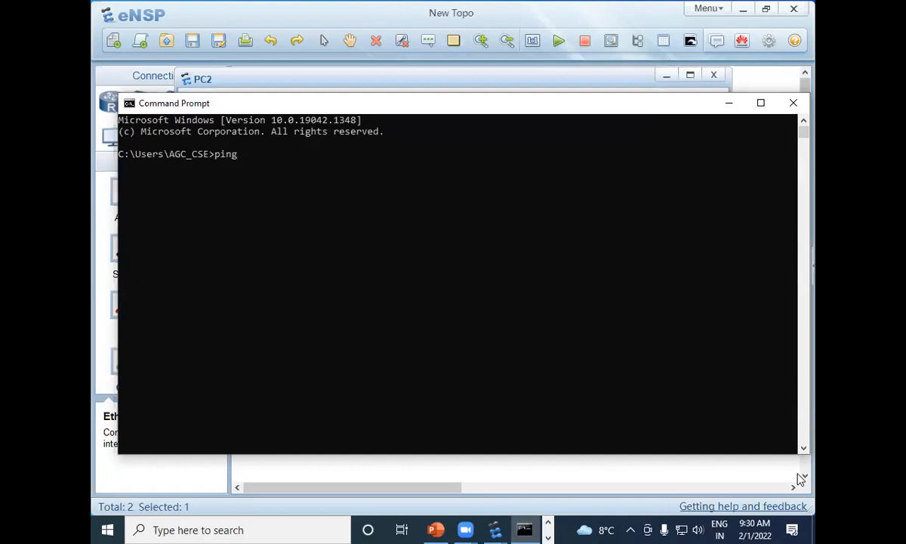
text(www.google.com)
key(Return)
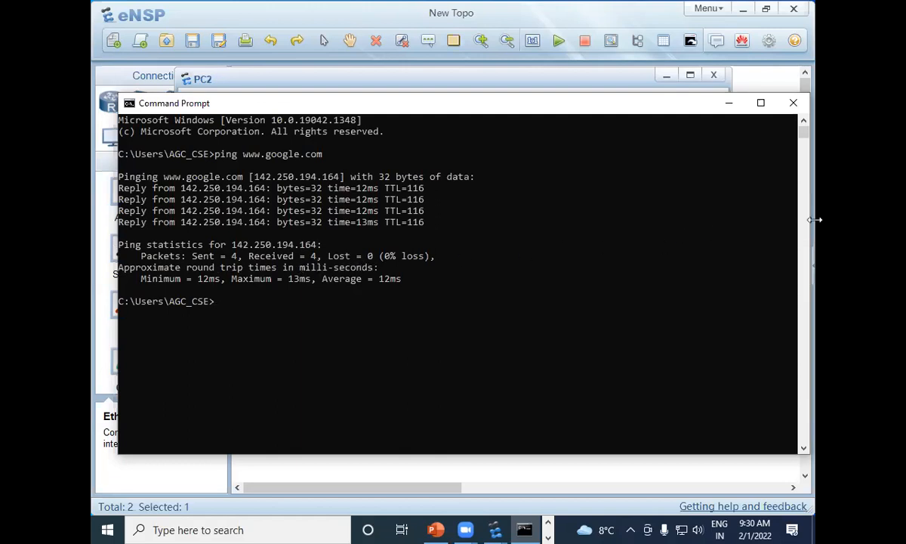
Step: Resize and arrange the PC2 and Command Prompt windows side by side so both ping outputs can be compared
drag(804, 228, 484, 228)
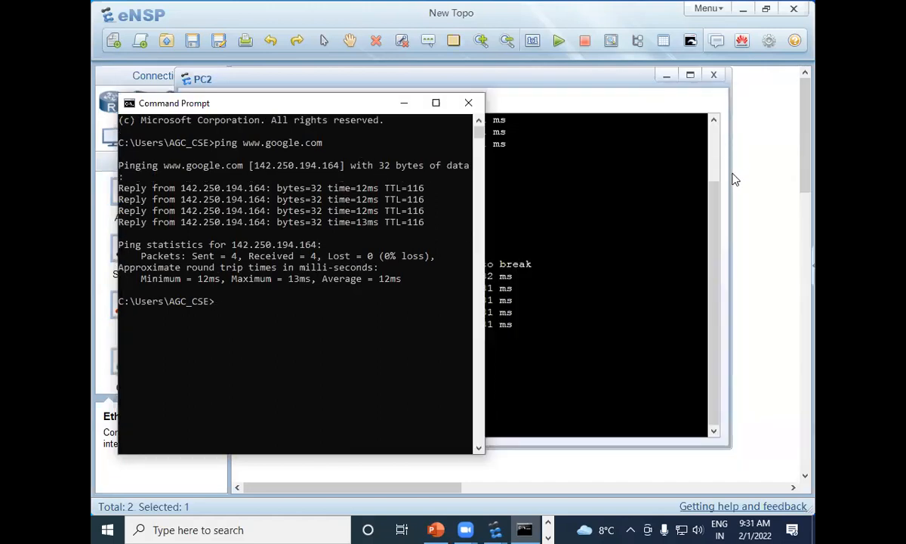
drag(249, 104, 572, 108)
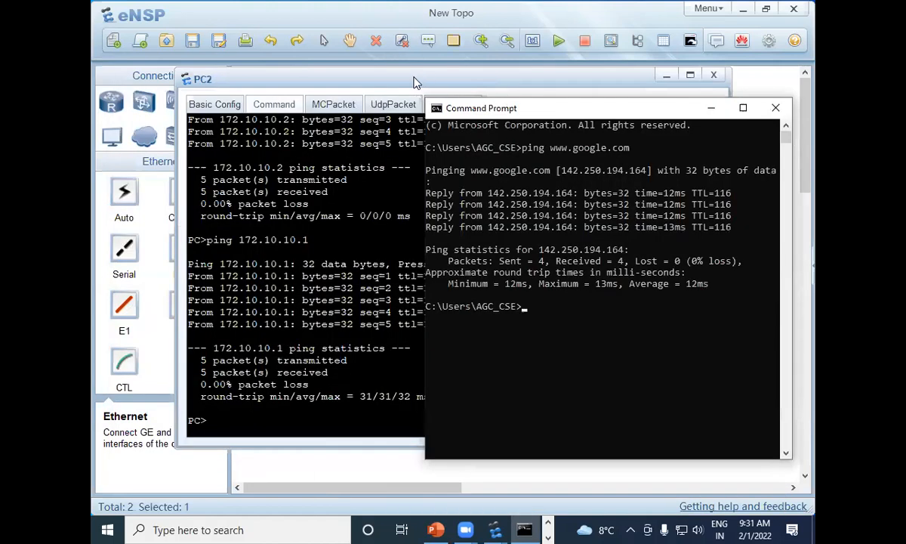
drag(414, 78, 296, 69)
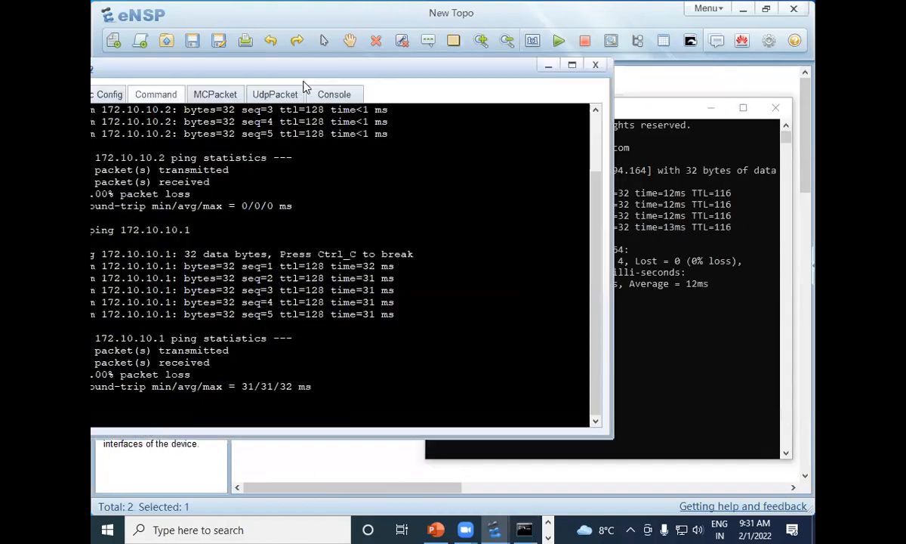
click(617, 214)
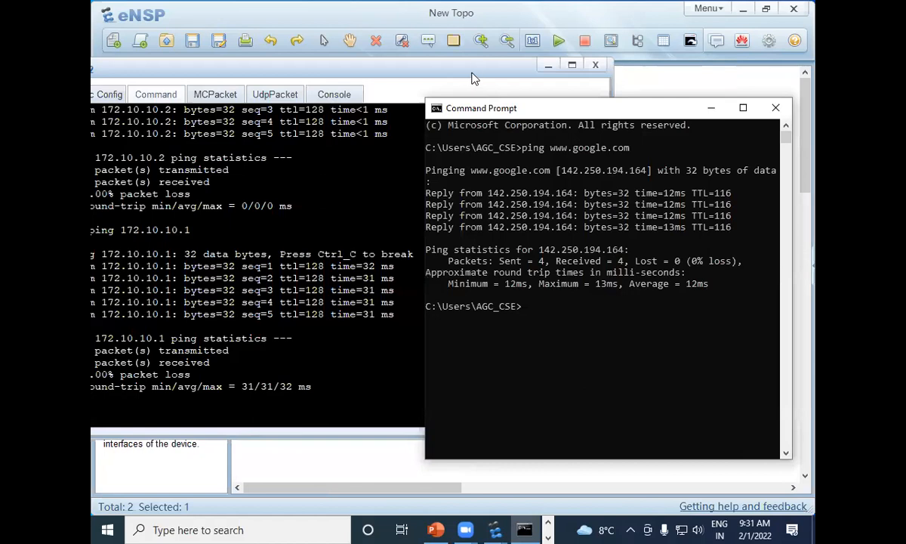
click(613, 87)
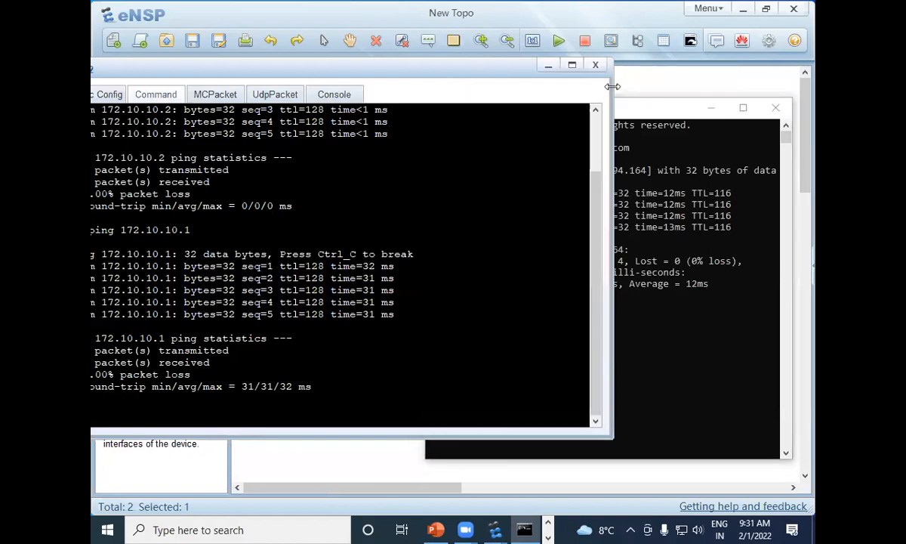
drag(612, 87, 458, 86)
click(602, 145)
drag(580, 111, 625, 89)
drag(253, 65, 277, 62)
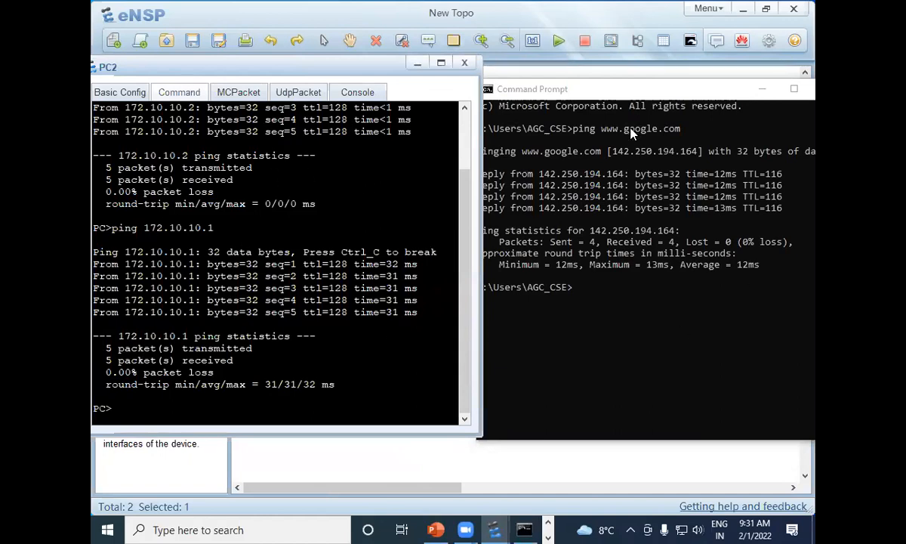
click(625, 96)
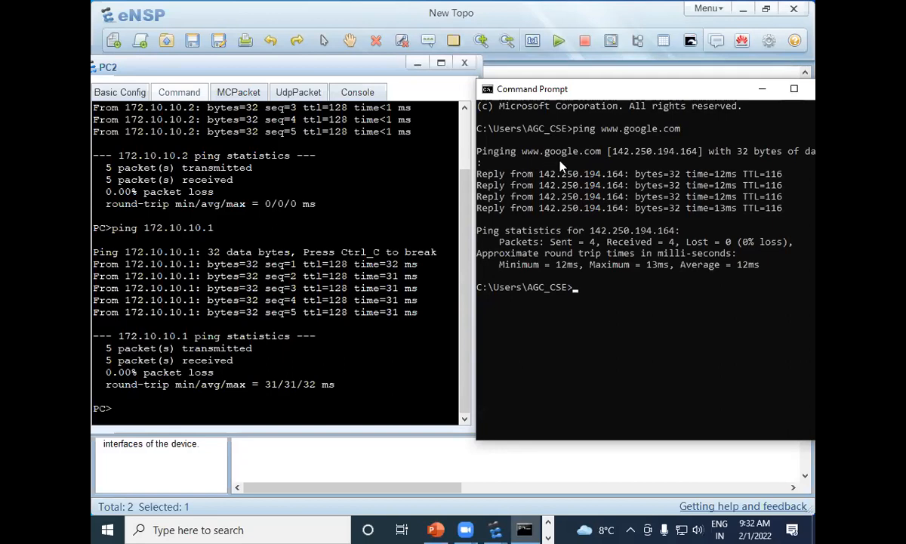
text(ping -n 10 www.google.com)
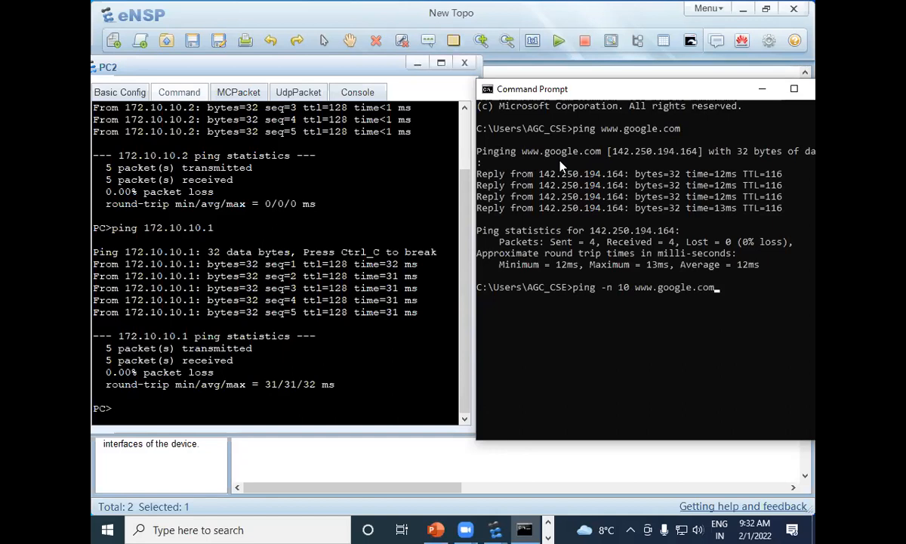
key(Return)
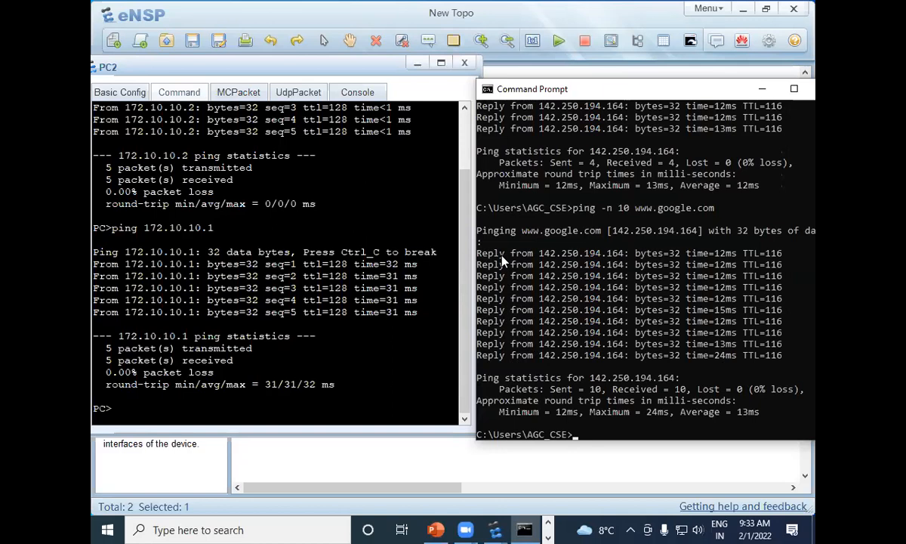
scroll(521, 332, down, 1)
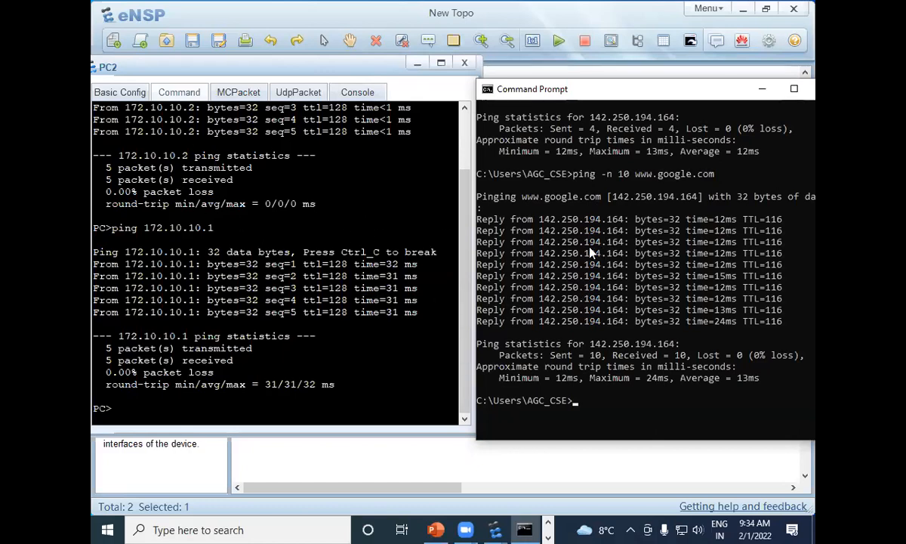
Step: Return to the eNSP topology, reopen PC1 and ping PC2's address 172.10.10.2 from its command line
click(317, 63)
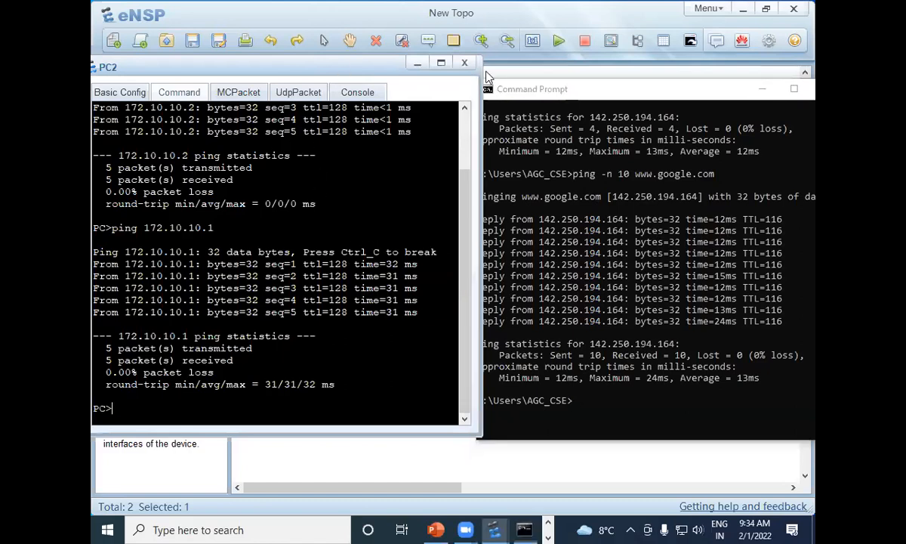
drag(338, 67, 485, 71)
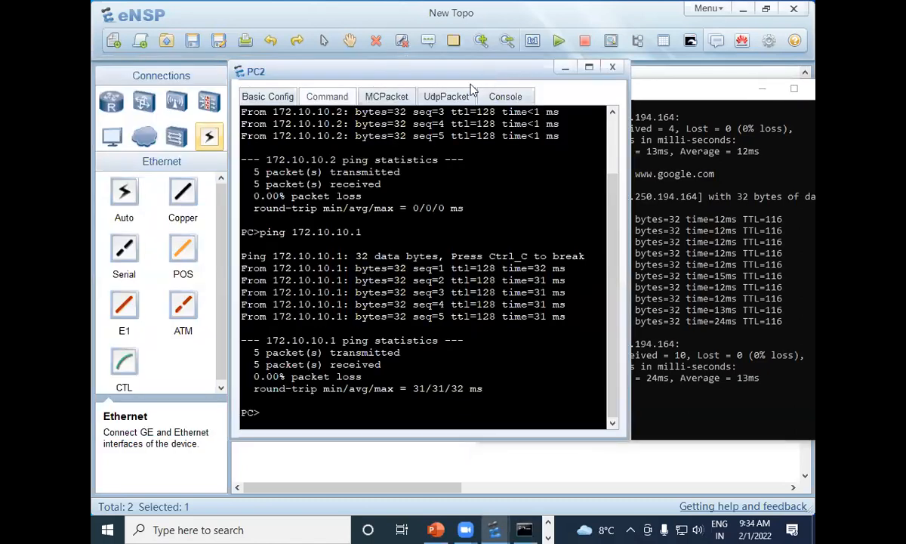
click(302, 475)
double_click(387, 200)
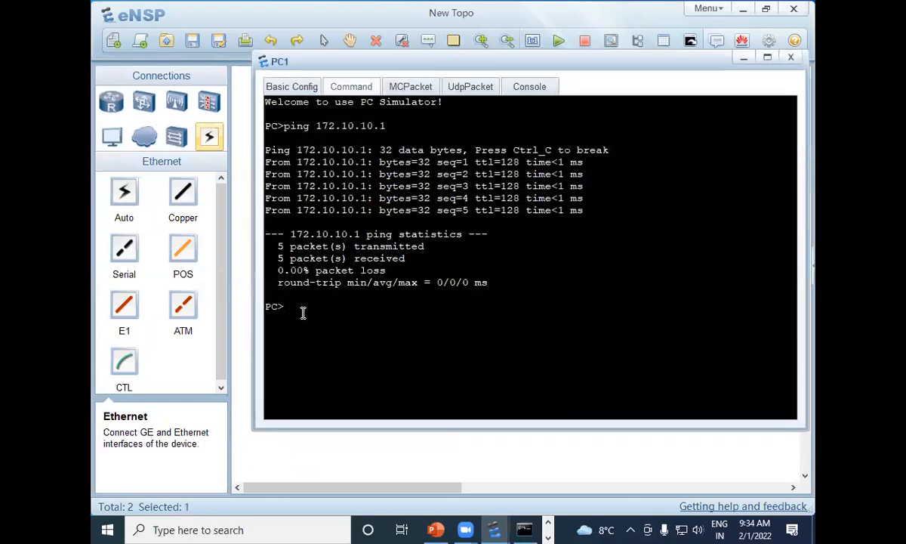
text(ping)
text(172.10.10.2)
key(Return)
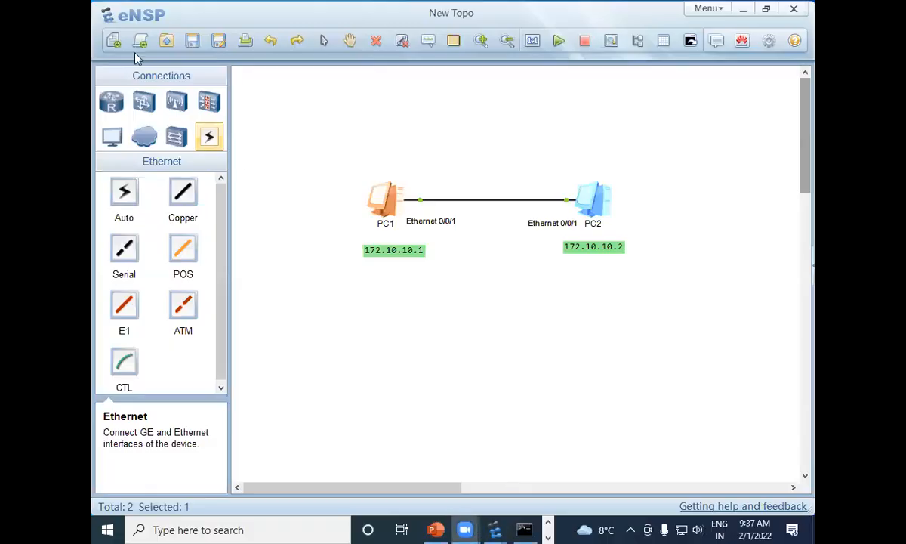
Step: Add two more PCs, PC3 and PC4, to the canvas below PC1 and PC2
click(111, 137)
click(121, 189)
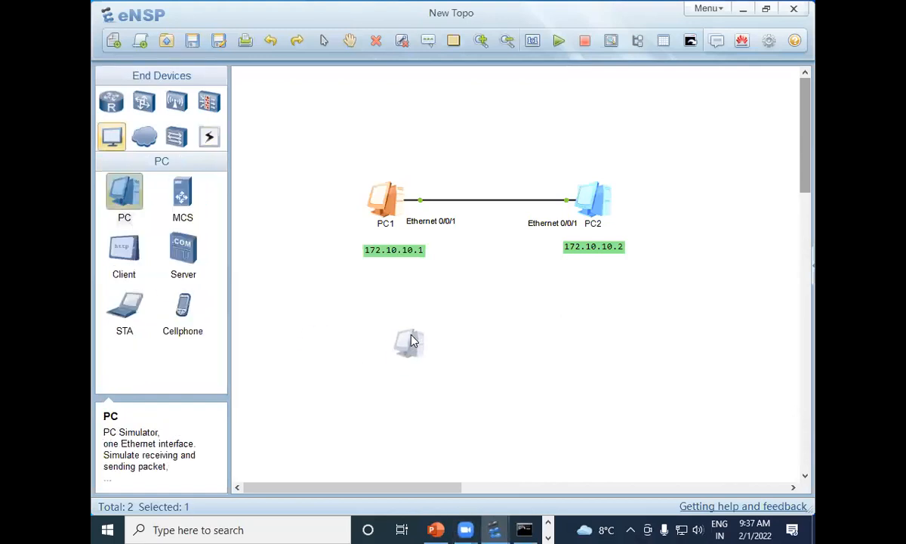
click(402, 326)
click(125, 187)
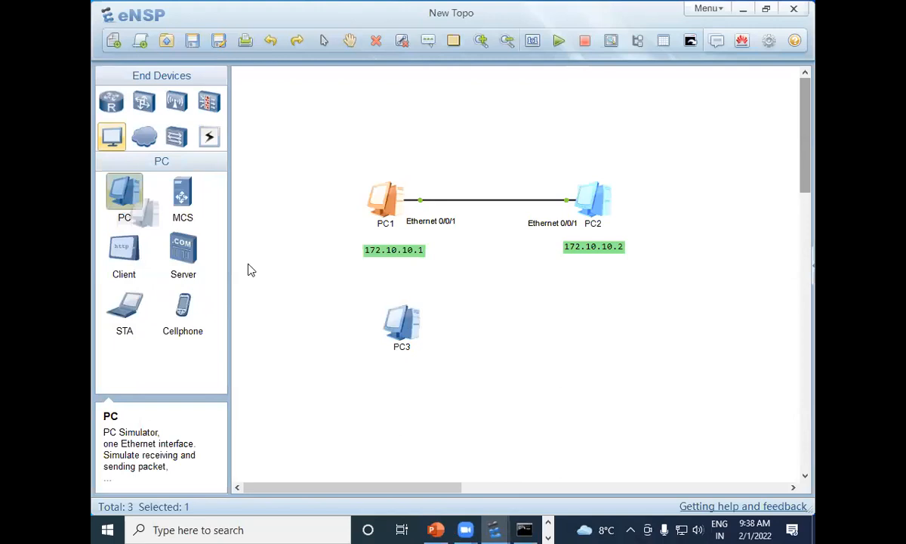
click(601, 325)
Step: Connect PC3 and PC4 through their Ethernet 0/0/1 interfaces with a copper cable, and move both interface labels below the link
click(209, 136)
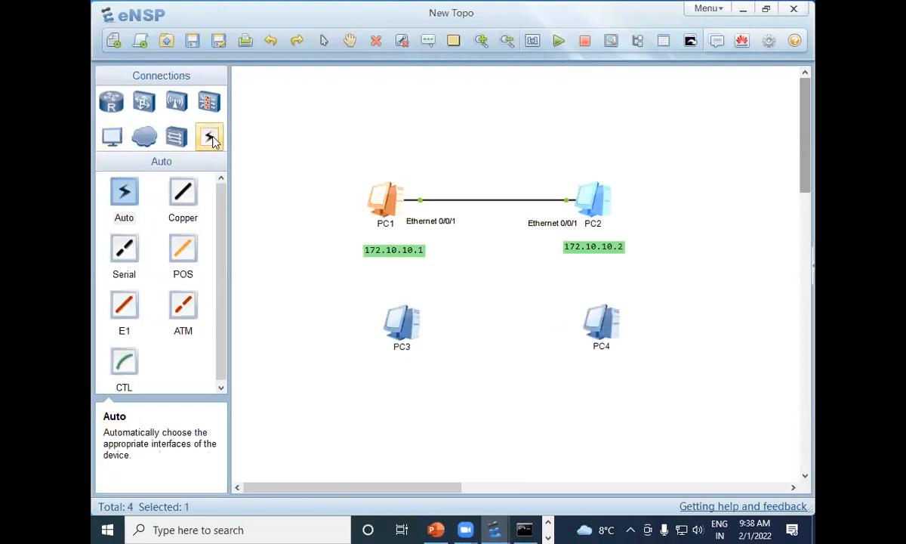
click(181, 195)
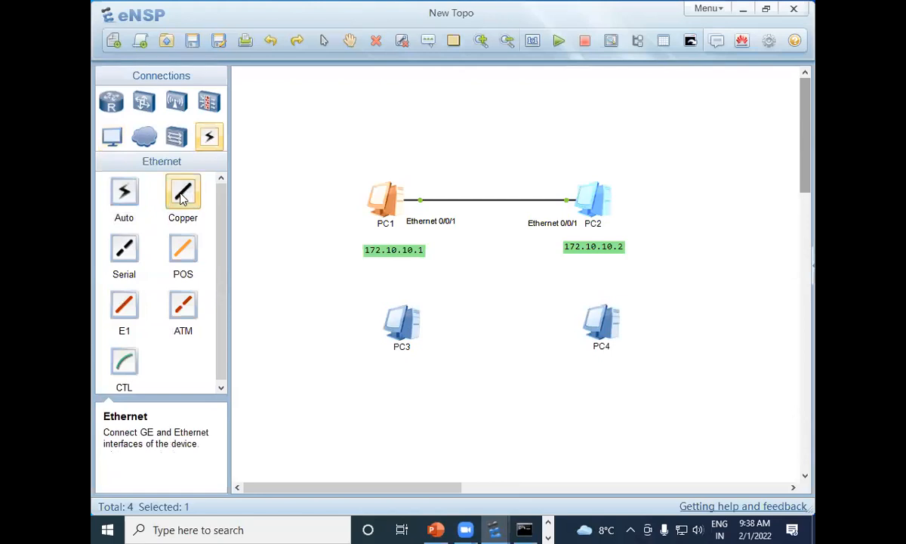
click(402, 320)
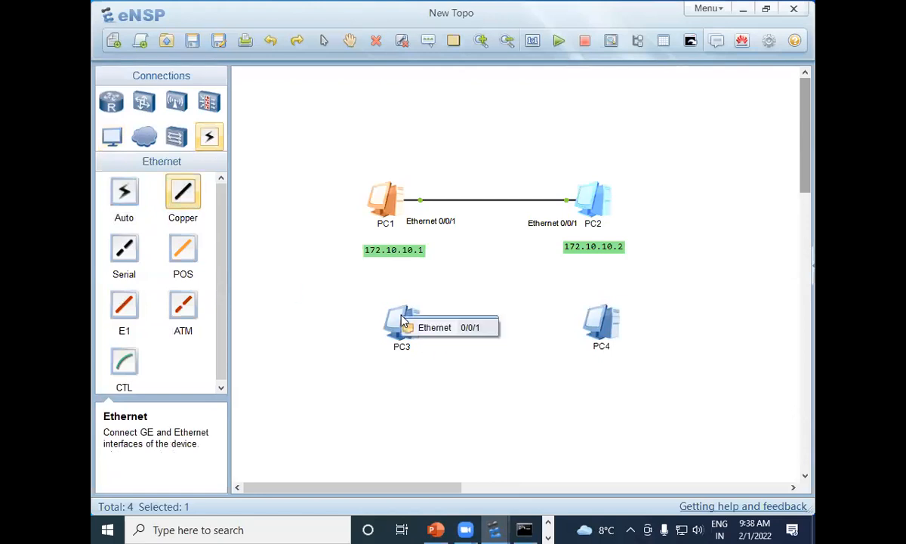
click(449, 330)
click(596, 325)
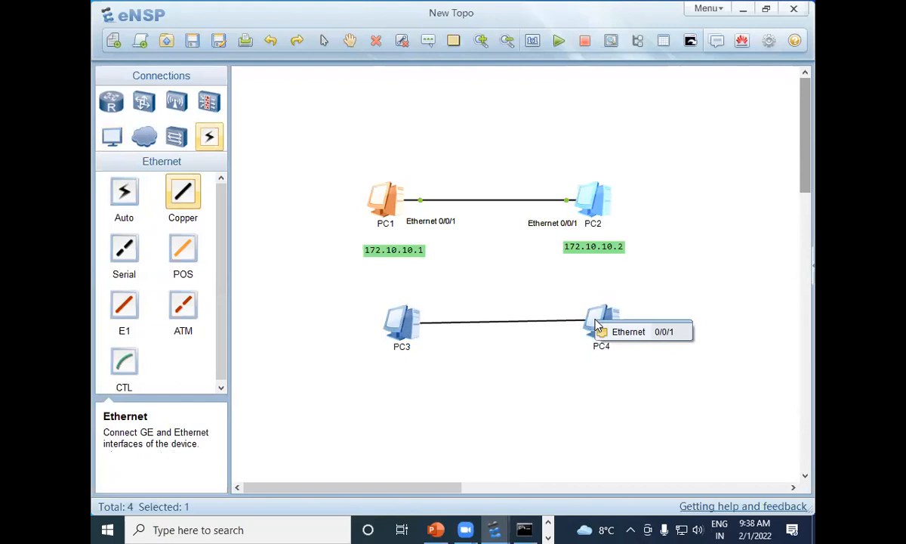
click(603, 332)
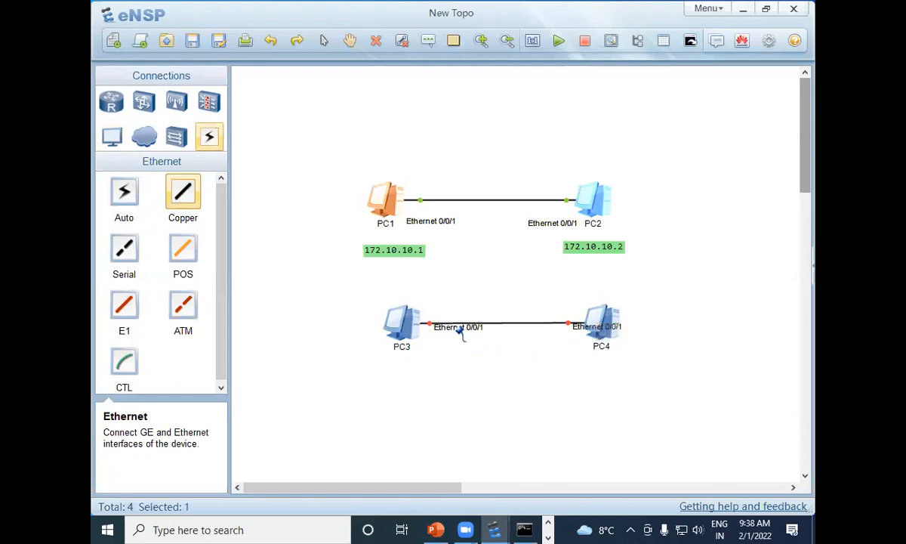
right_click(331, 302)
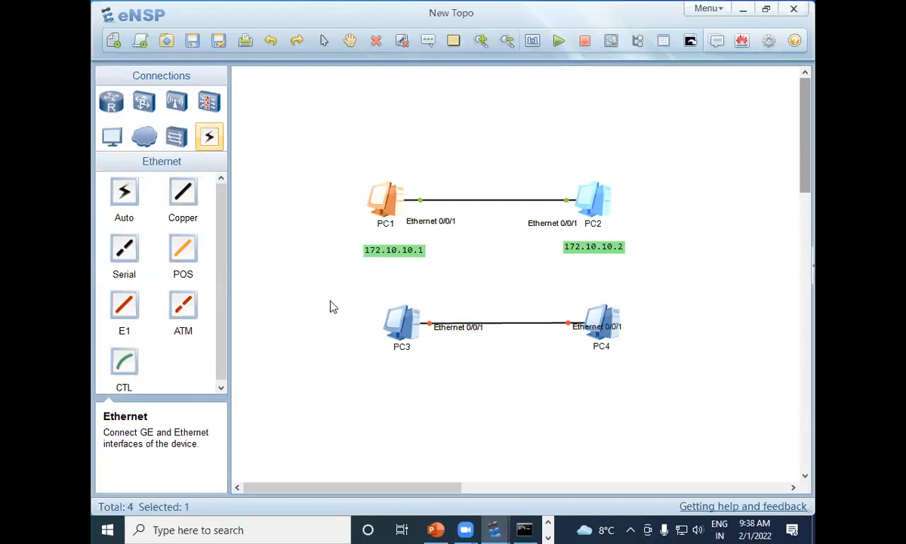
drag(452, 330, 441, 340)
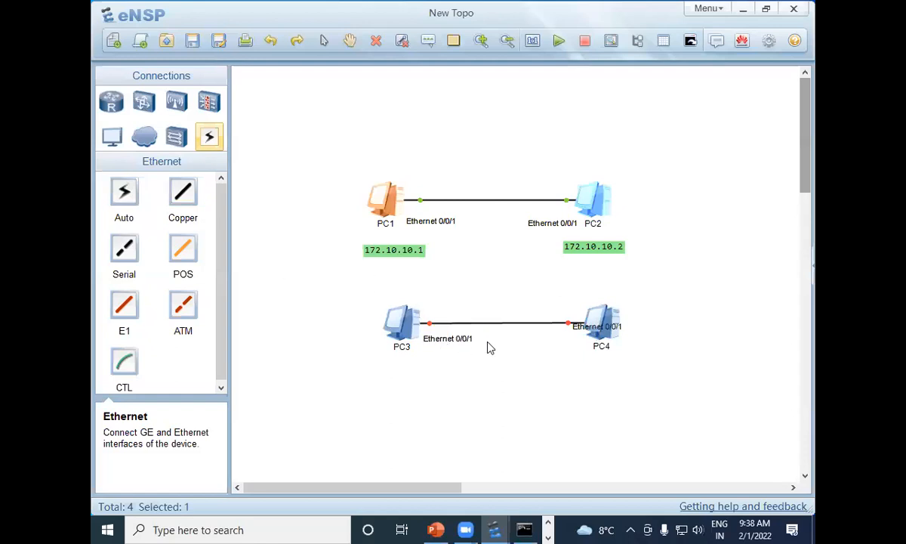
drag(596, 327, 558, 344)
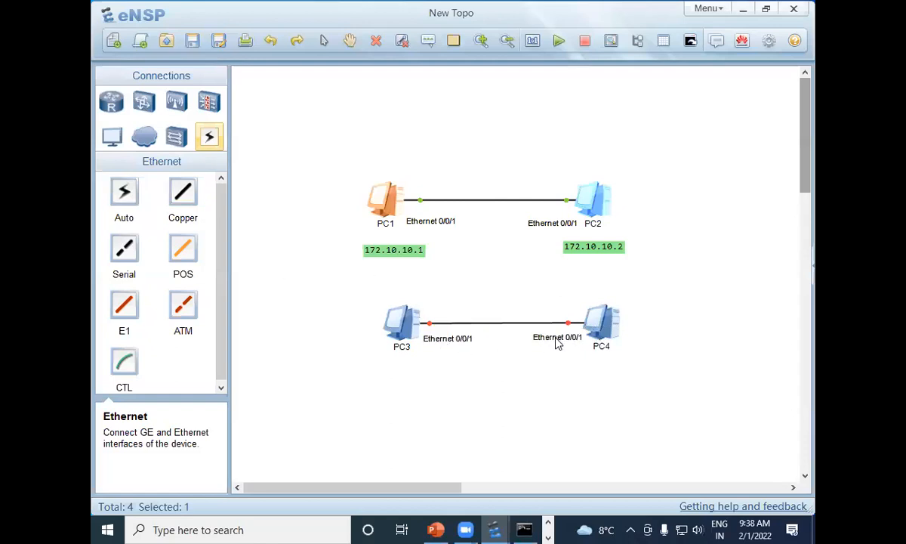
Step: Select PC3 and PC4 together with their link, start both devices, and clear the selection
drag(381, 289, 797, 430)
drag(436, 389, 627, 370)
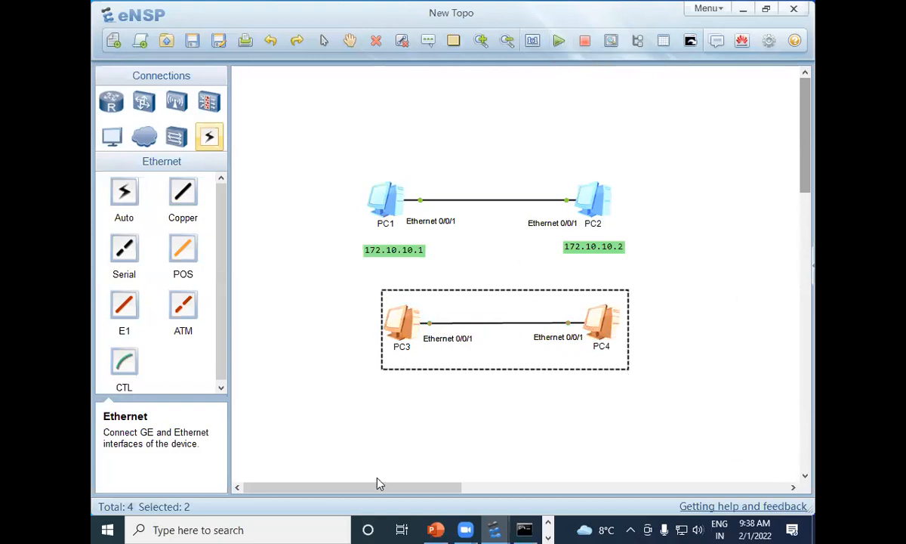
click(710, 307)
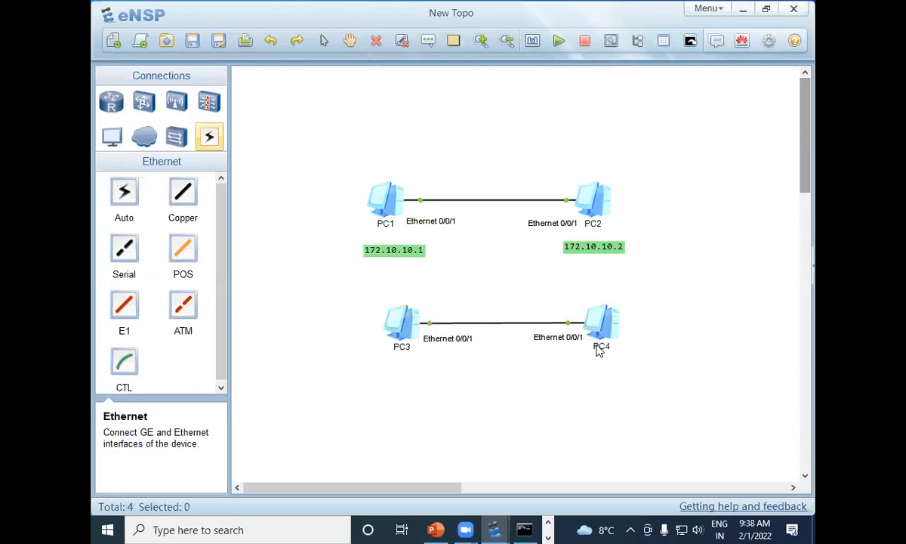
Step: Configure PC3 with host name PC3 and static IPv4 address 172.10.10.1, apply the settings and close its configuration
double_click(403, 326)
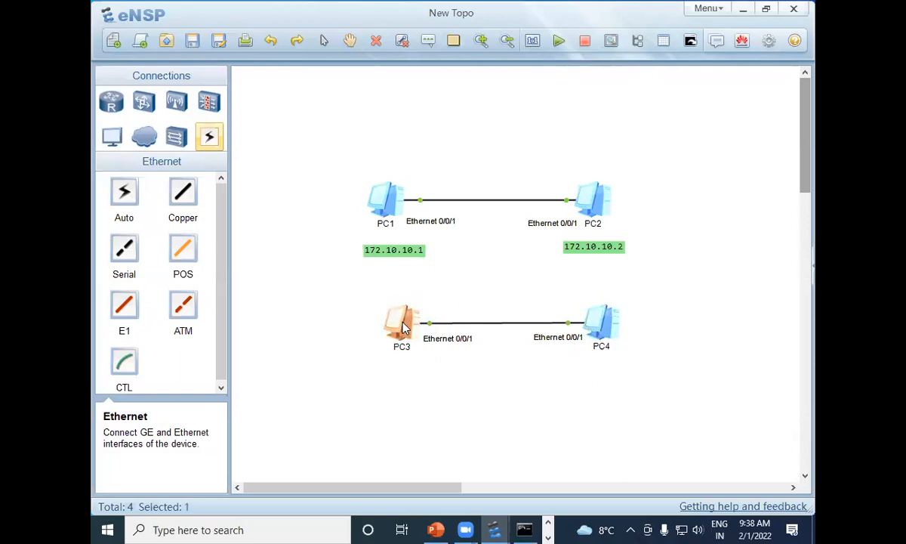
text(PC)
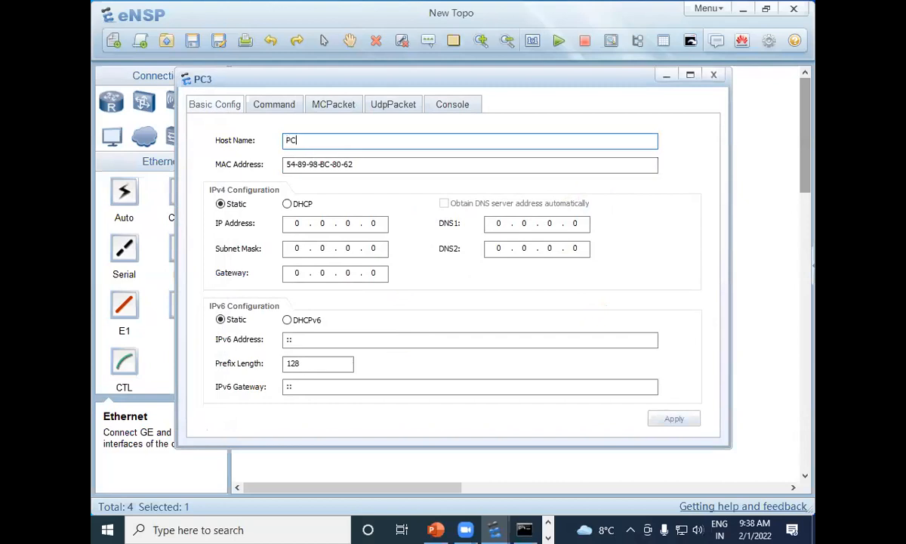
text(3)
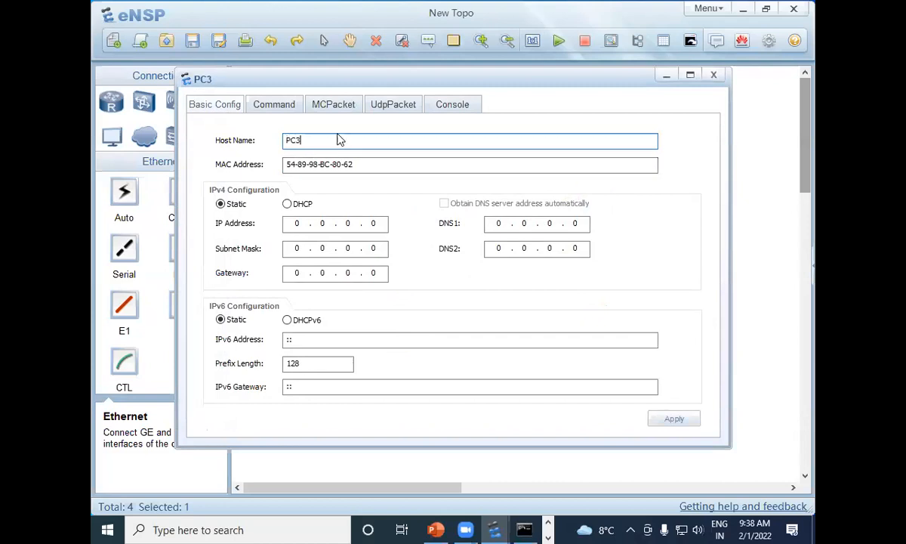
click(308, 224)
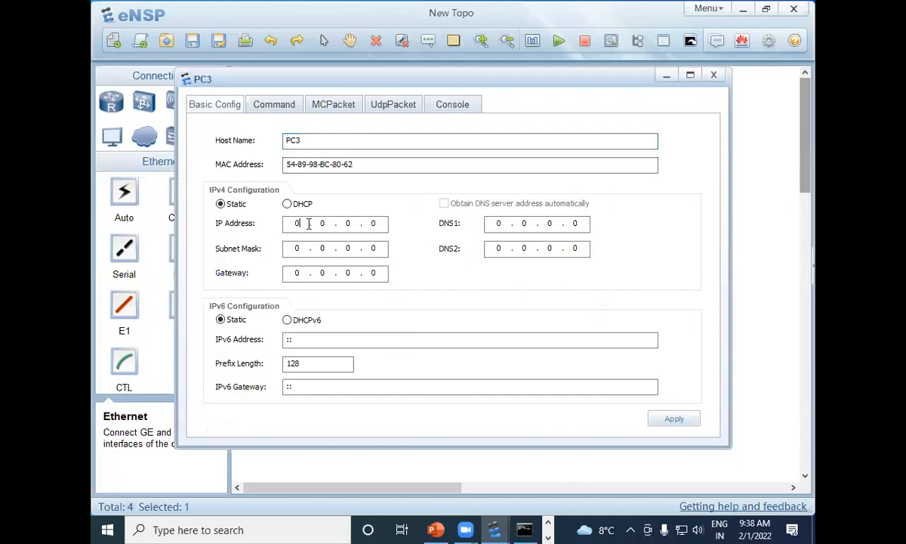
text(172 . 10 . 10 . 1)
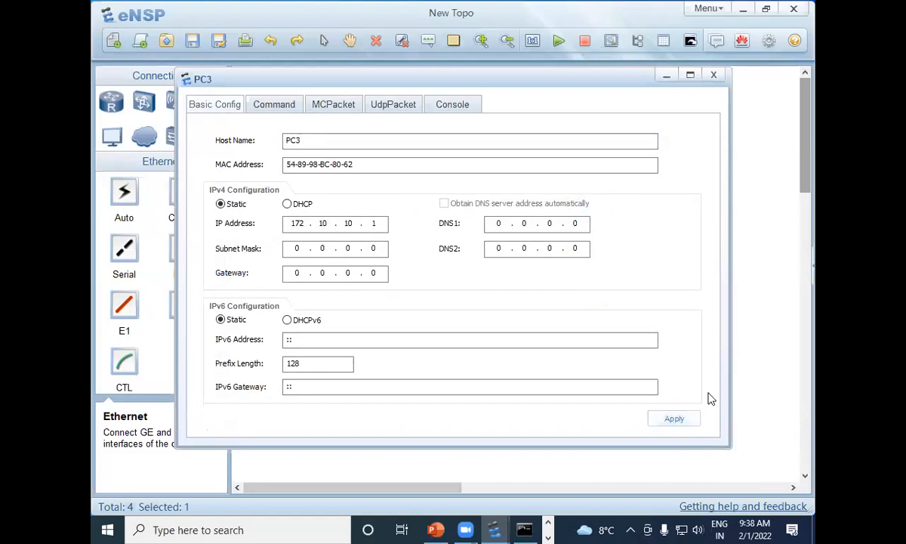
click(771, 250)
Step: Configure PC4 with host name PC4 and static IPv4 address 172.10.10.2, and apply the settings
double_click(604, 325)
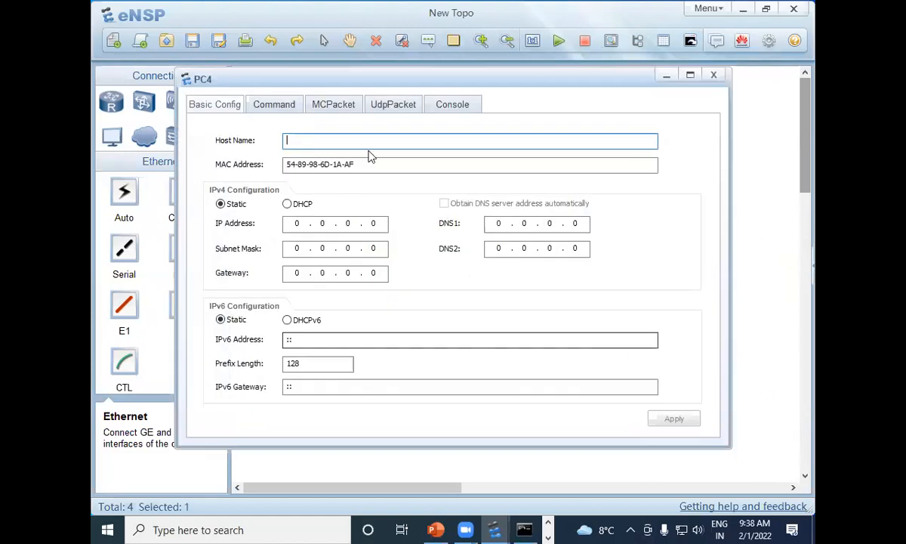
text(P)
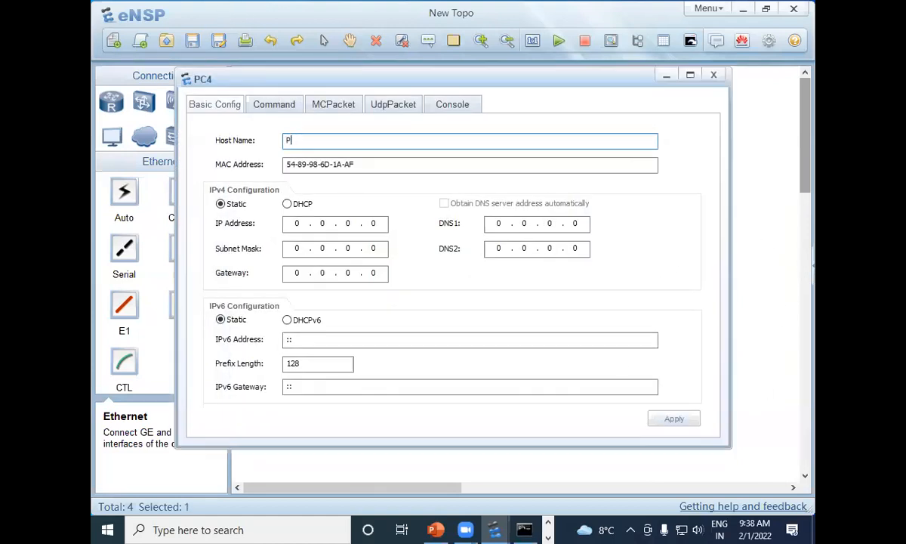
text(C4)
click(299, 224)
text(172.)
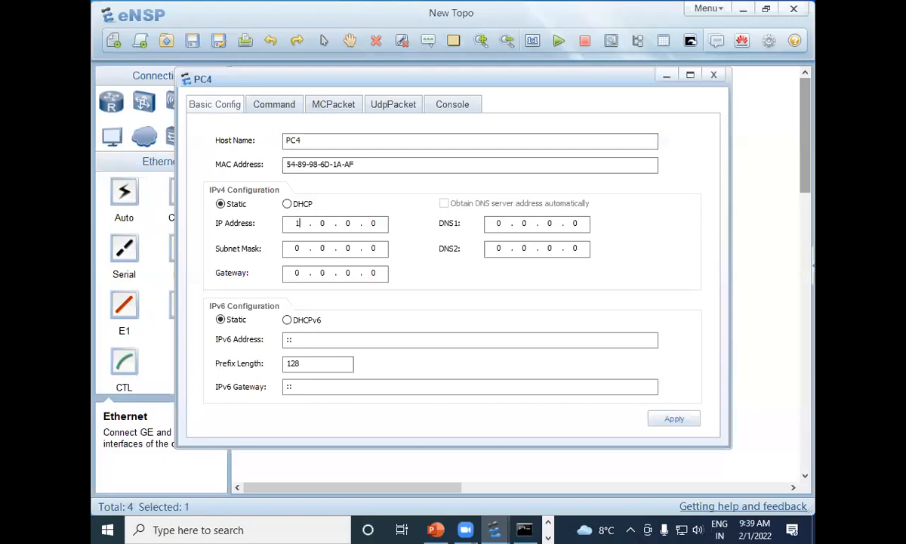
text(10.10.2)
key(Return)
Step: Ping PC3's address 172.10.10.1 from PC4's command line, and return to the topology
click(263, 105)
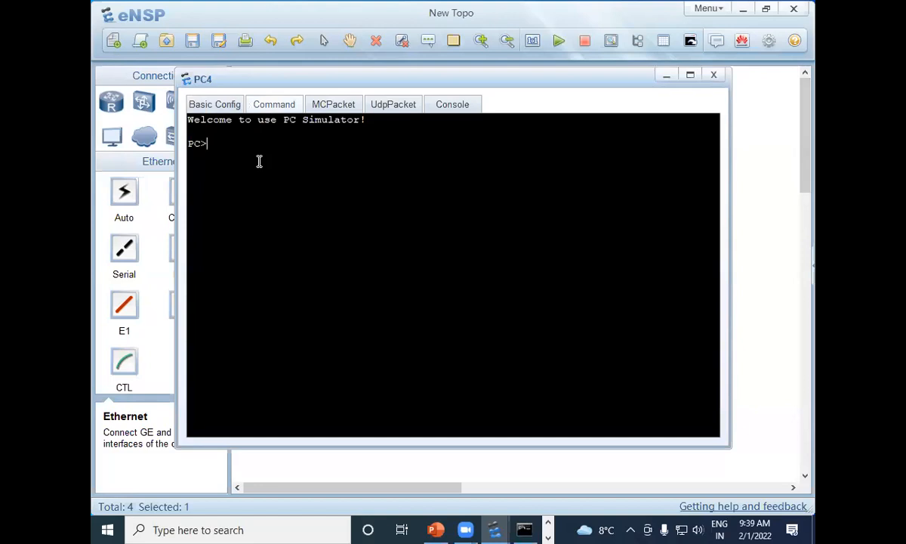
text(ping)
text(172.10.10.1)
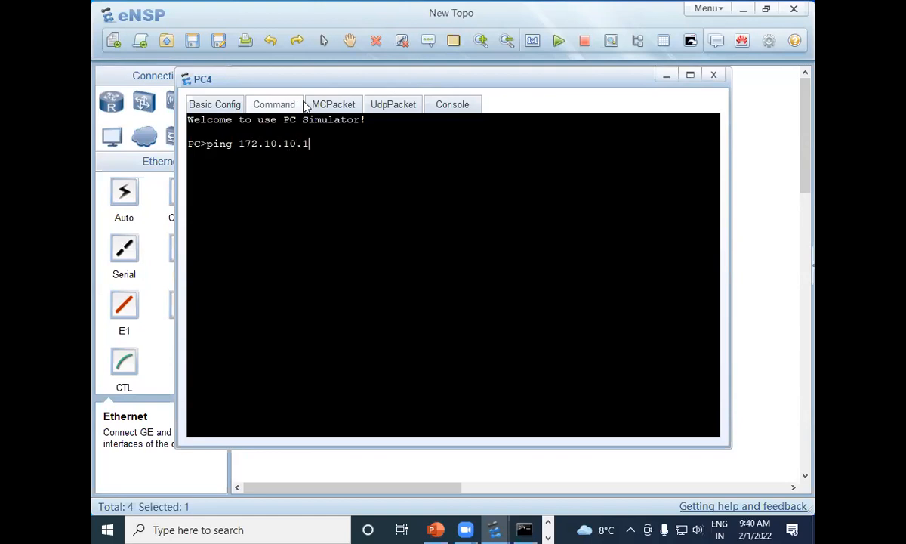
key(Return)
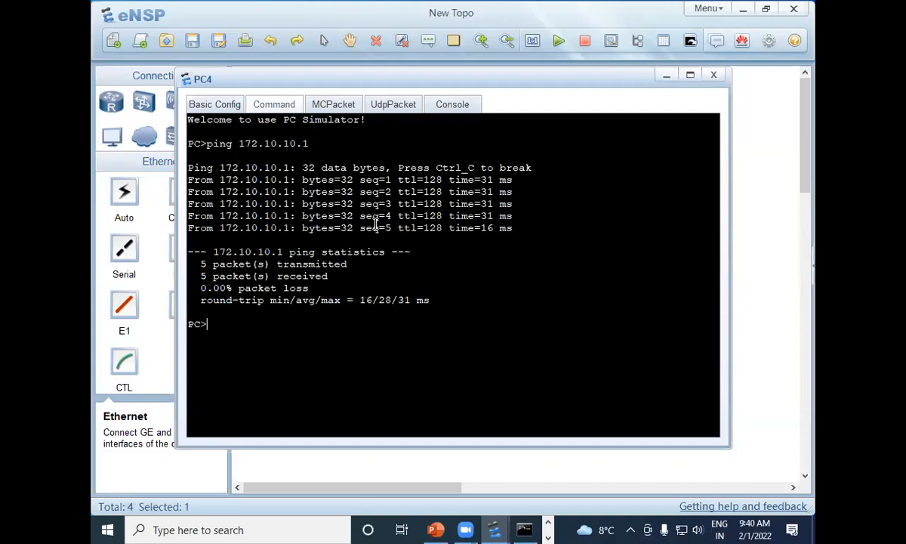
click(734, 332)
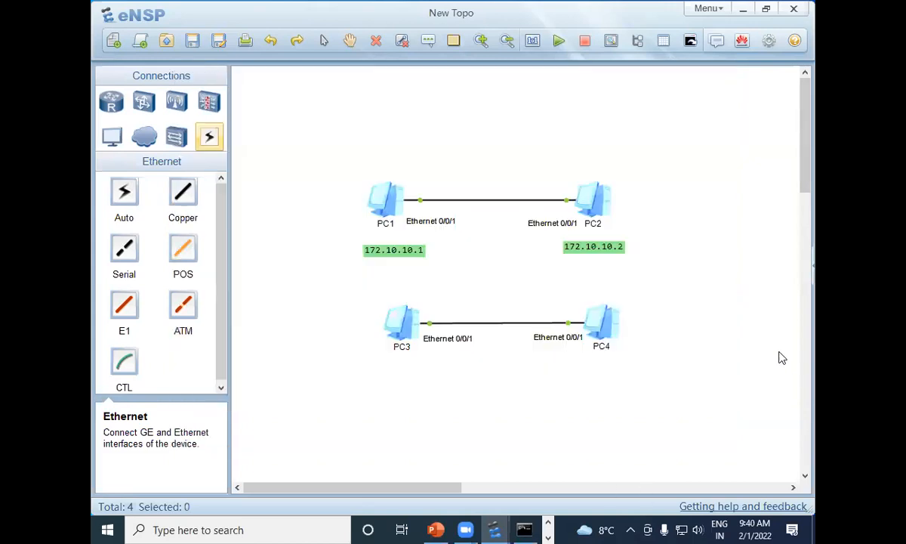
Step: Open PC3 and ping PC4's address 172.10.10.2 from its command line
double_click(385, 306)
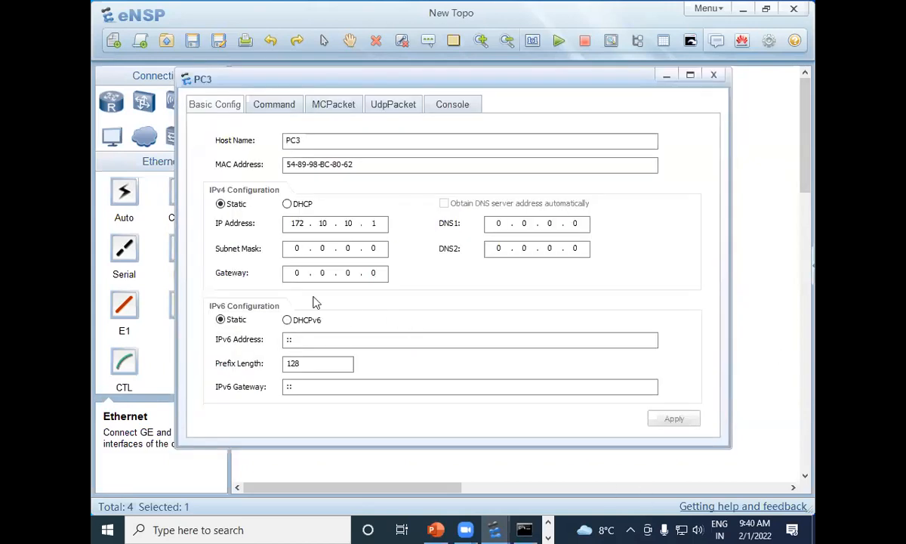
click(273, 106)
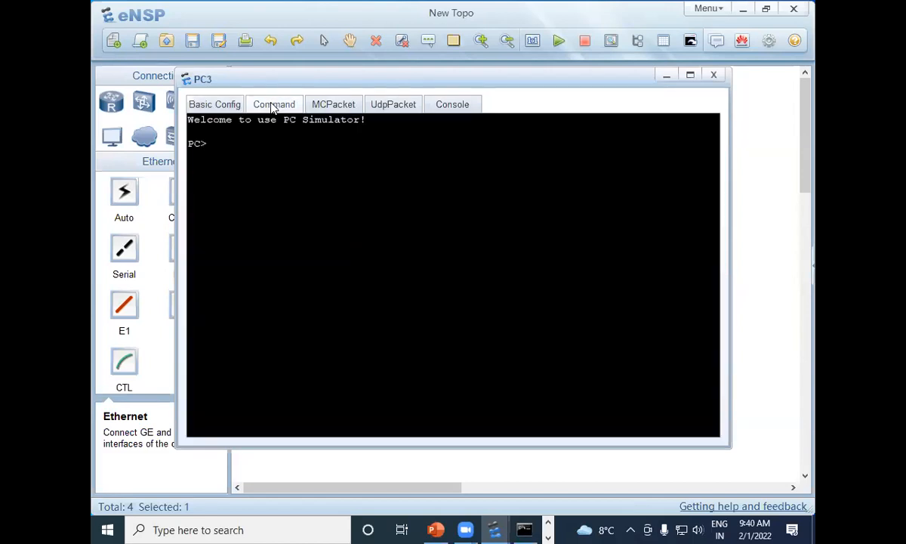
text(ping 172.10.10.2)
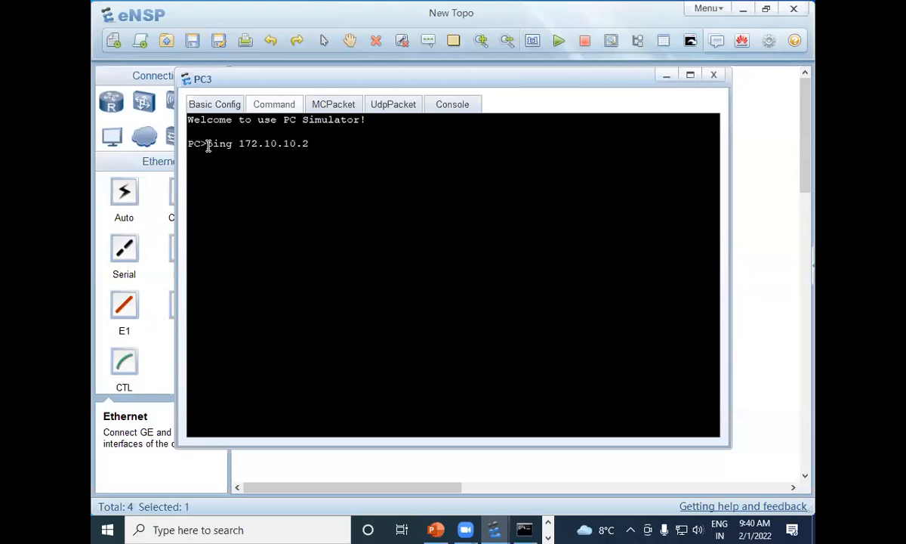
key(Return)
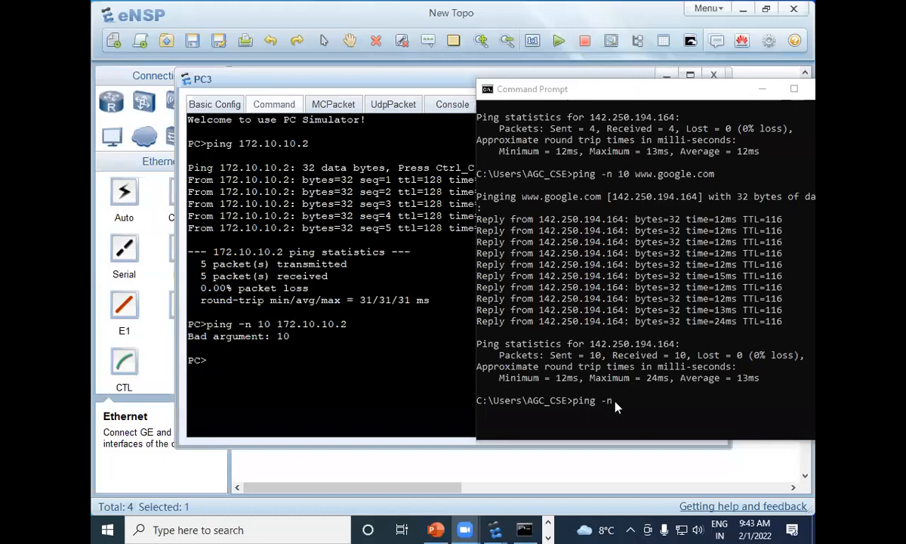
click(601, 391)
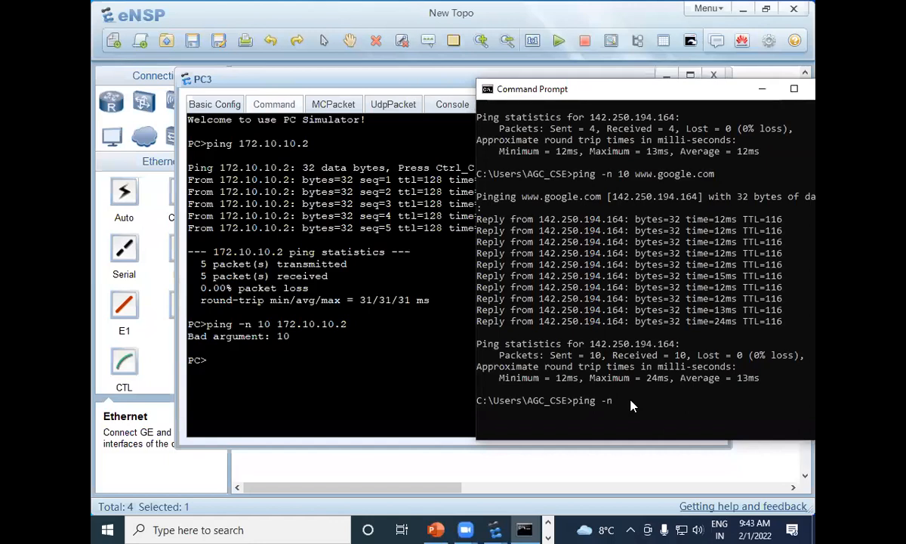
text(12 www.facebook.com)
key(Return)
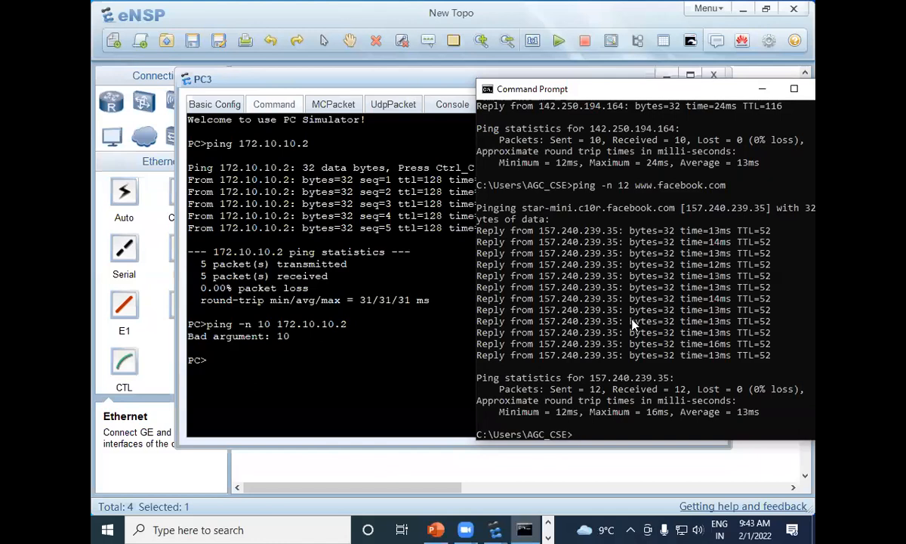
click(307, 333)
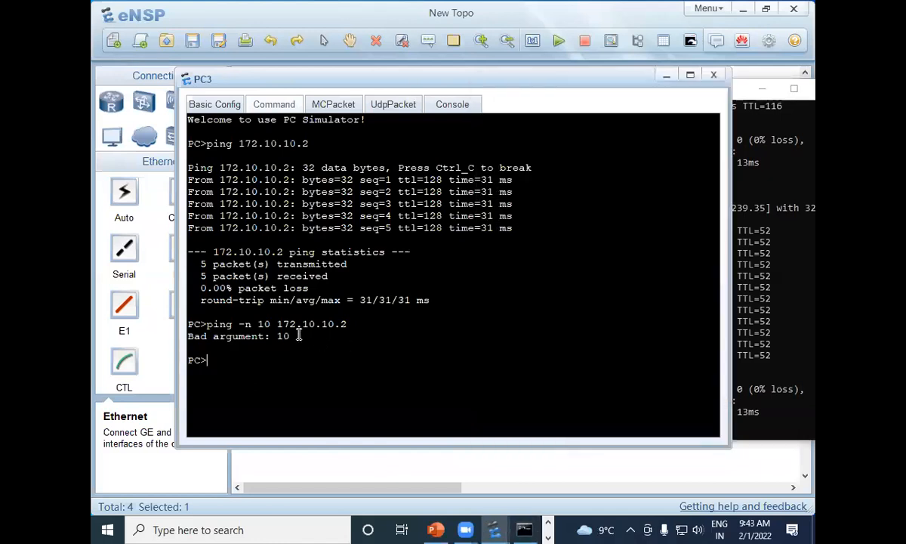